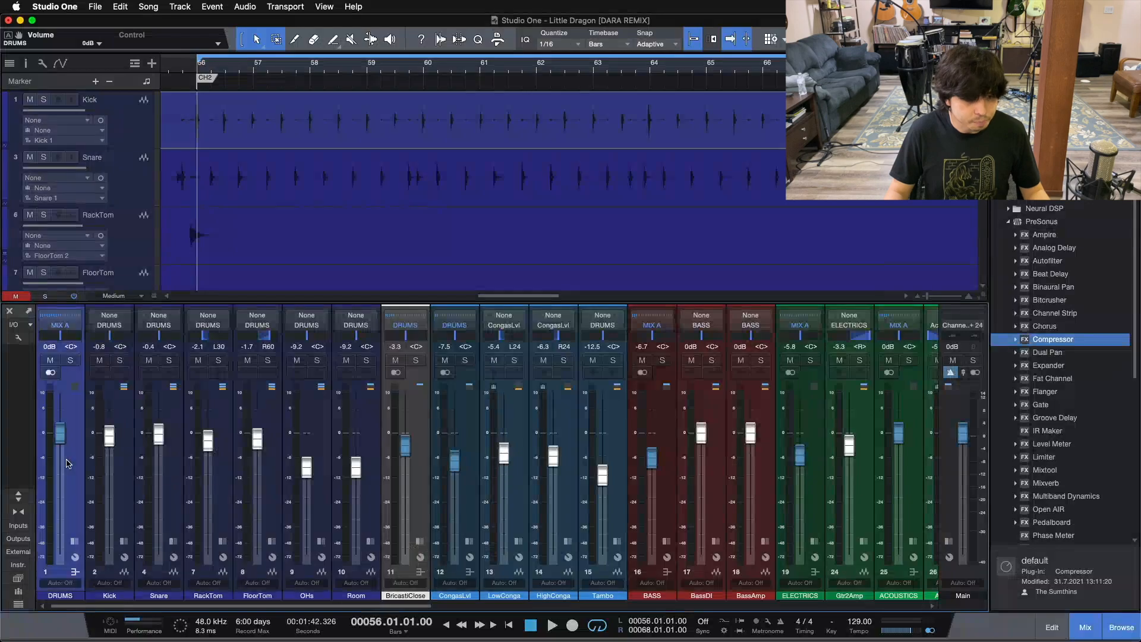
Lower the DRUMS bus volume to about -17.5 dB and bring it back up to 0 dB
{"action": "left_click_drag", "start_coordinate": [59, 444], "coordinate": [60, 452]}
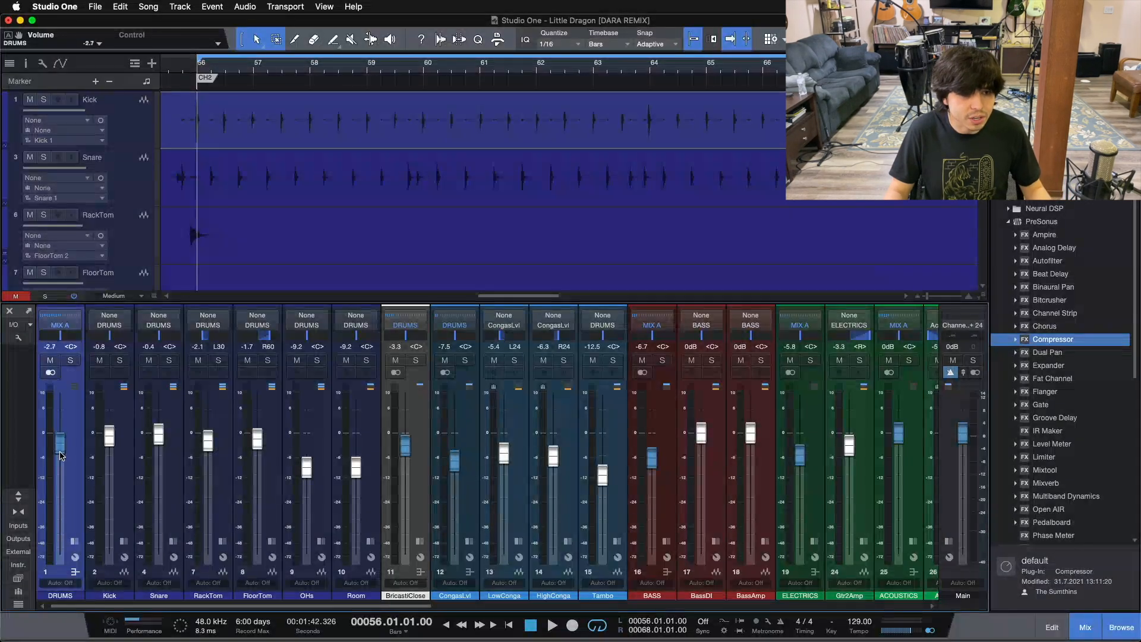
{"action": "left_click_drag", "start_coordinate": [60, 461], "coordinate": [67, 497]}
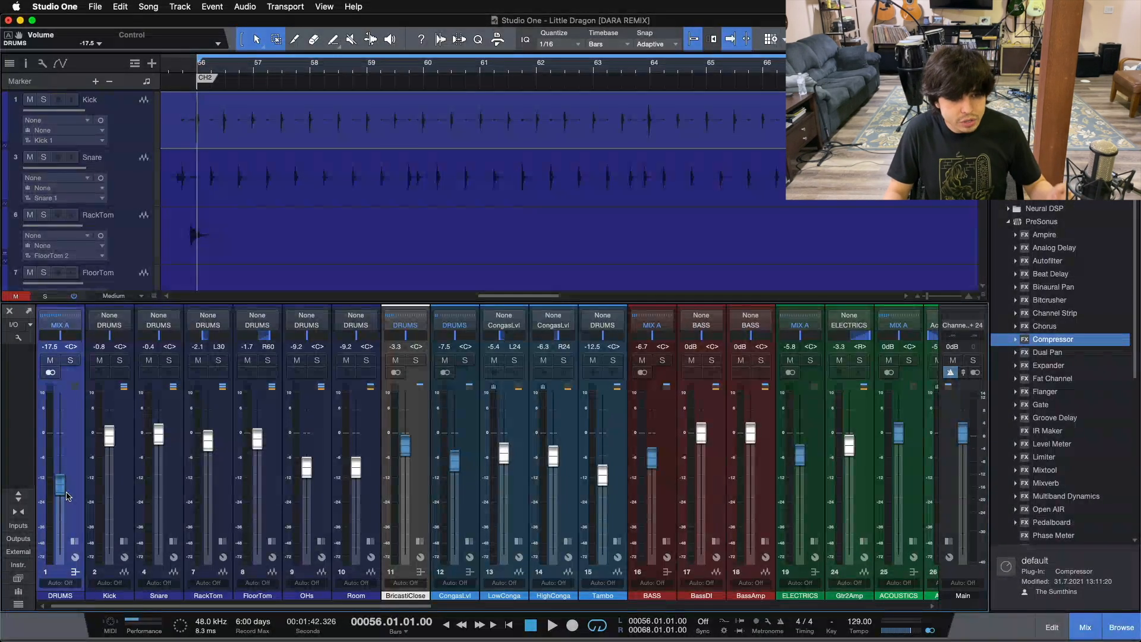
{"action": "left_click_drag", "start_coordinate": [68, 496], "coordinate": [63, 438]}
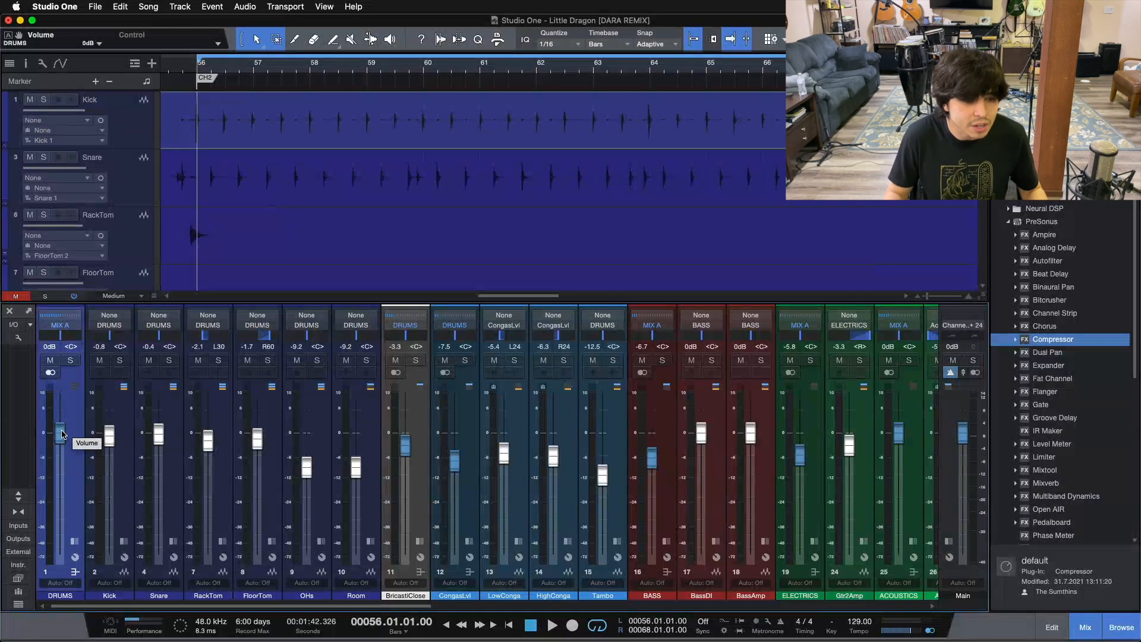
Lower the DRUMS bus volume gradually to -20.0 dB and reset it to 0 dB
{"action": "scroll", "coordinate": [62, 434], "scroll_direction": "down", "scroll_amount": 3}
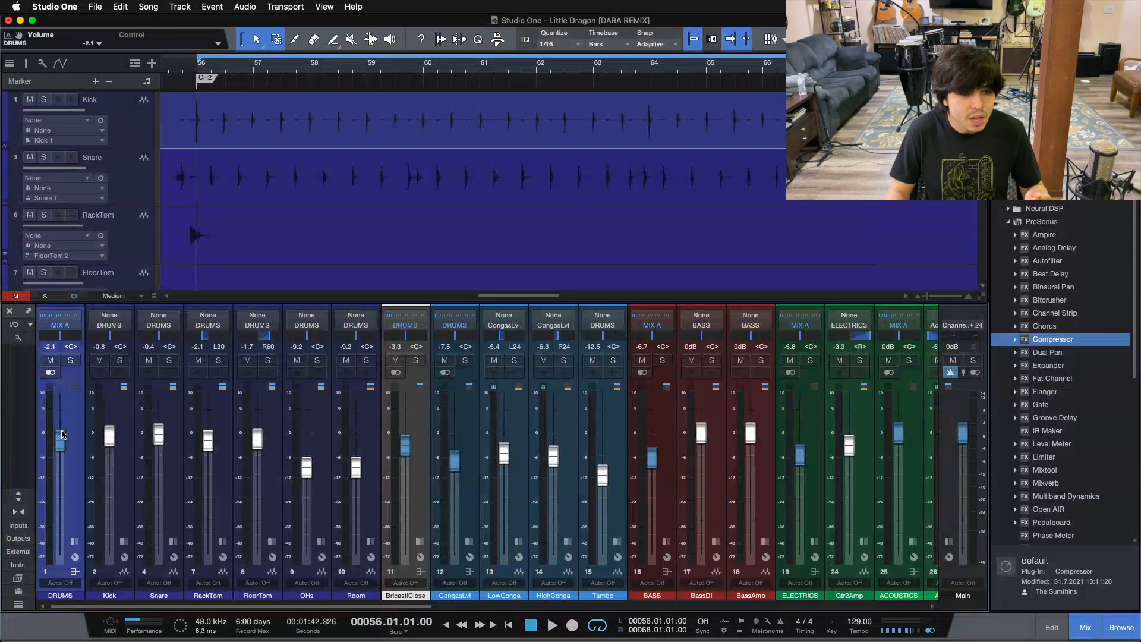
{"action": "scroll", "coordinate": [62, 435], "scroll_direction": "down", "scroll_amount": 2}
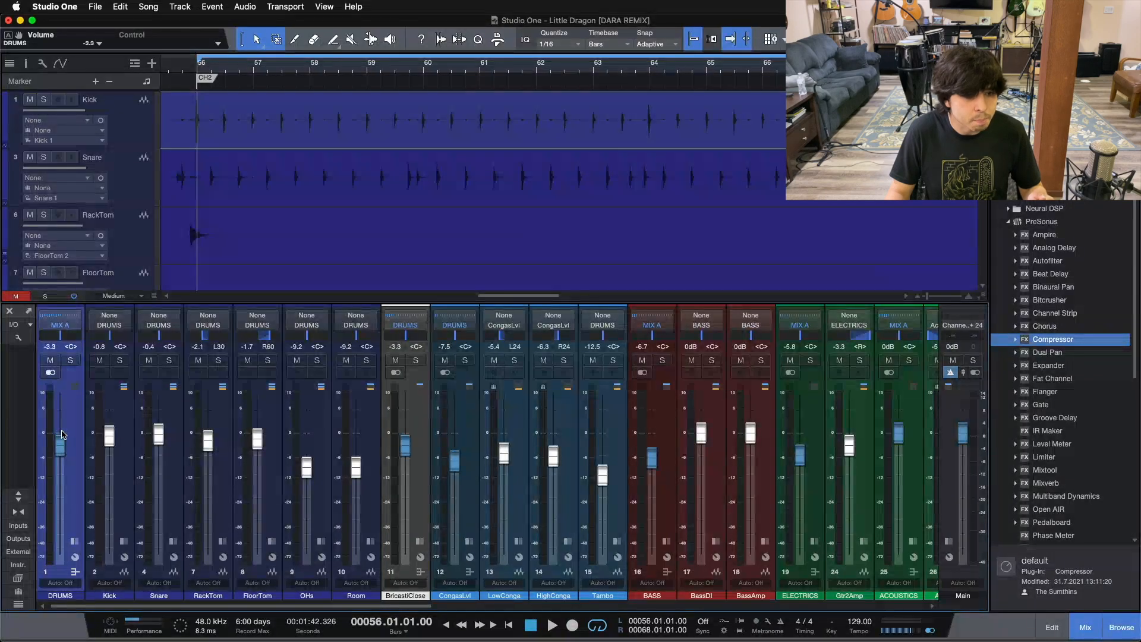
{"action": "scroll", "coordinate": [63, 435], "scroll_direction": "down", "scroll_amount": 2}
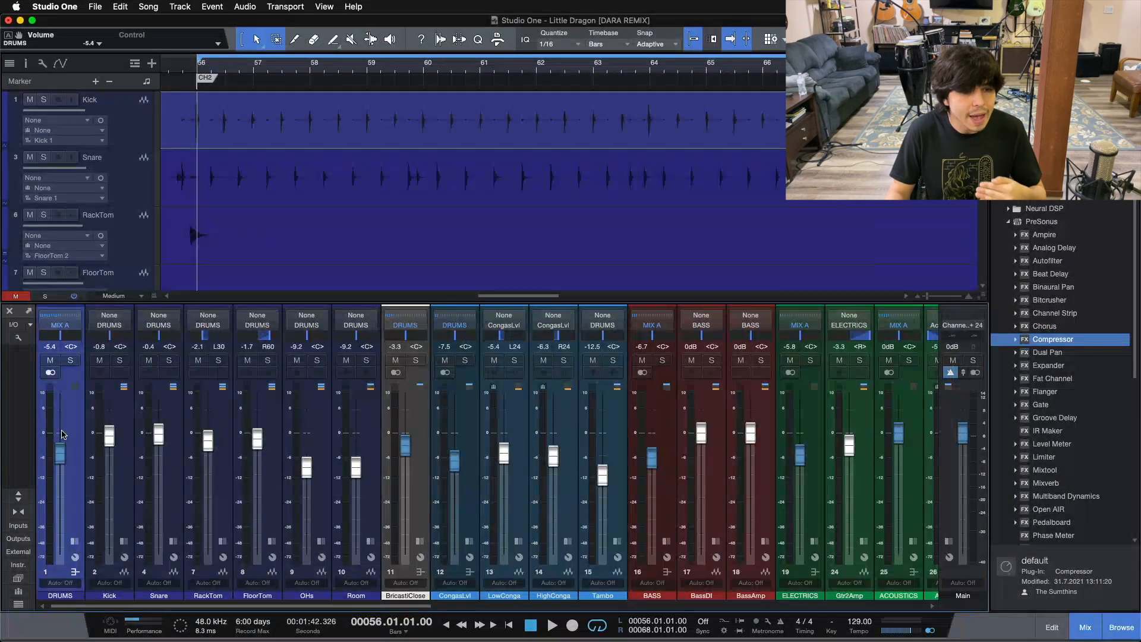
{"action": "scroll", "coordinate": [63, 434], "scroll_direction": "down", "scroll_amount": 2}
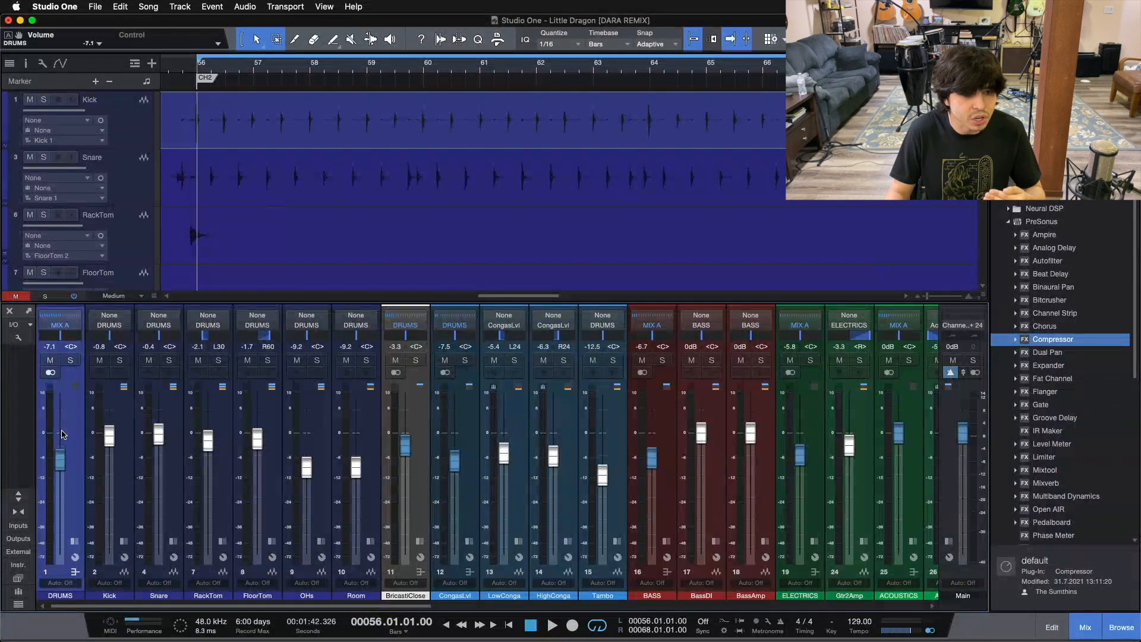
{"action": "scroll", "coordinate": [62, 434], "scroll_direction": "down", "scroll_amount": 1}
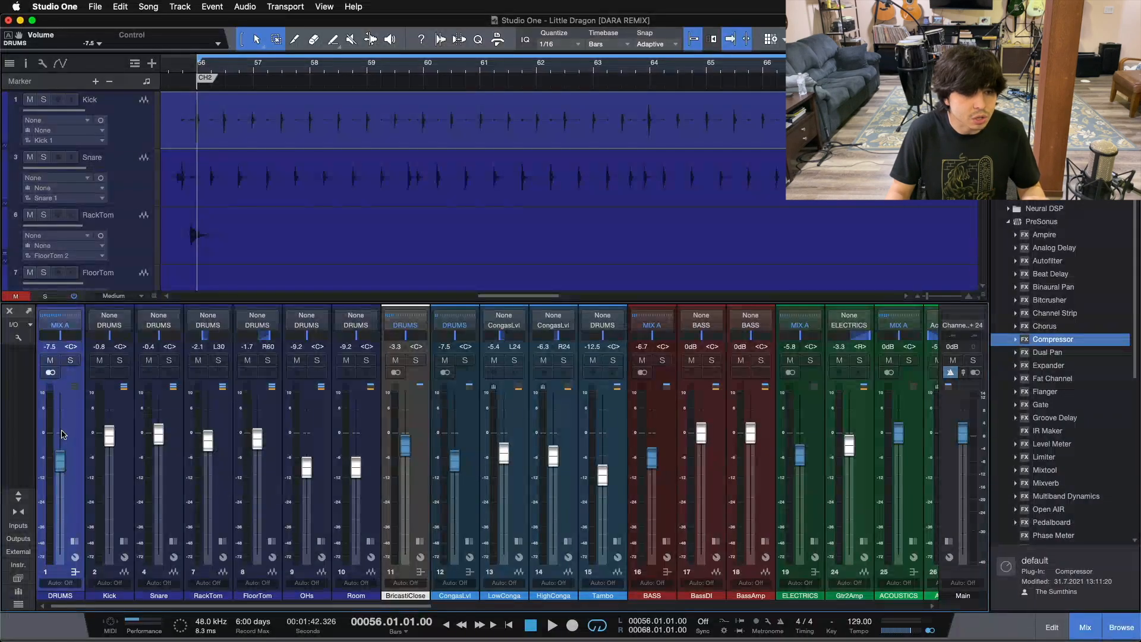
{"action": "scroll", "coordinate": [63, 435], "scroll_direction": "down", "scroll_amount": 1}
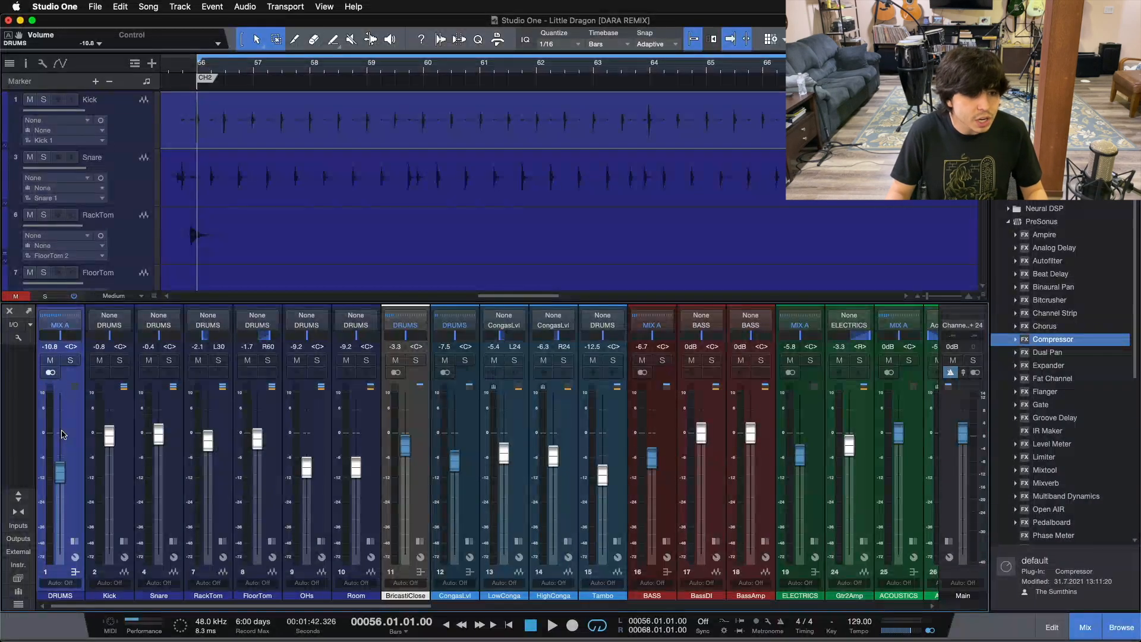
{"action": "scroll", "coordinate": [62, 434], "scroll_direction": "down", "scroll_amount": 1}
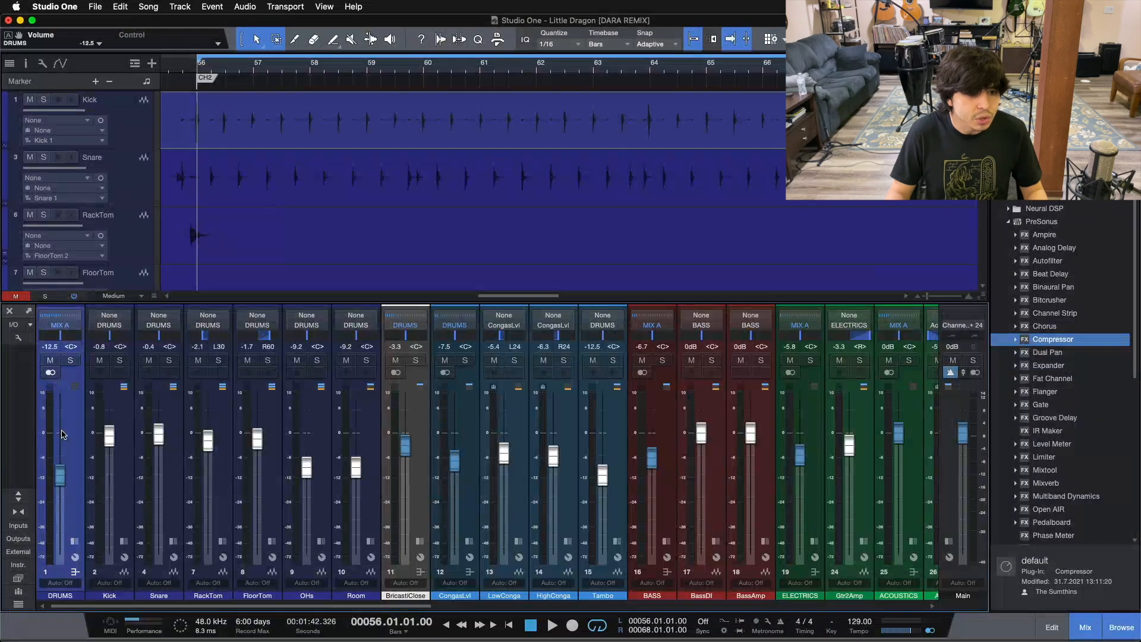
{"action": "scroll", "coordinate": [62, 435], "scroll_direction": "down", "scroll_amount": 2}
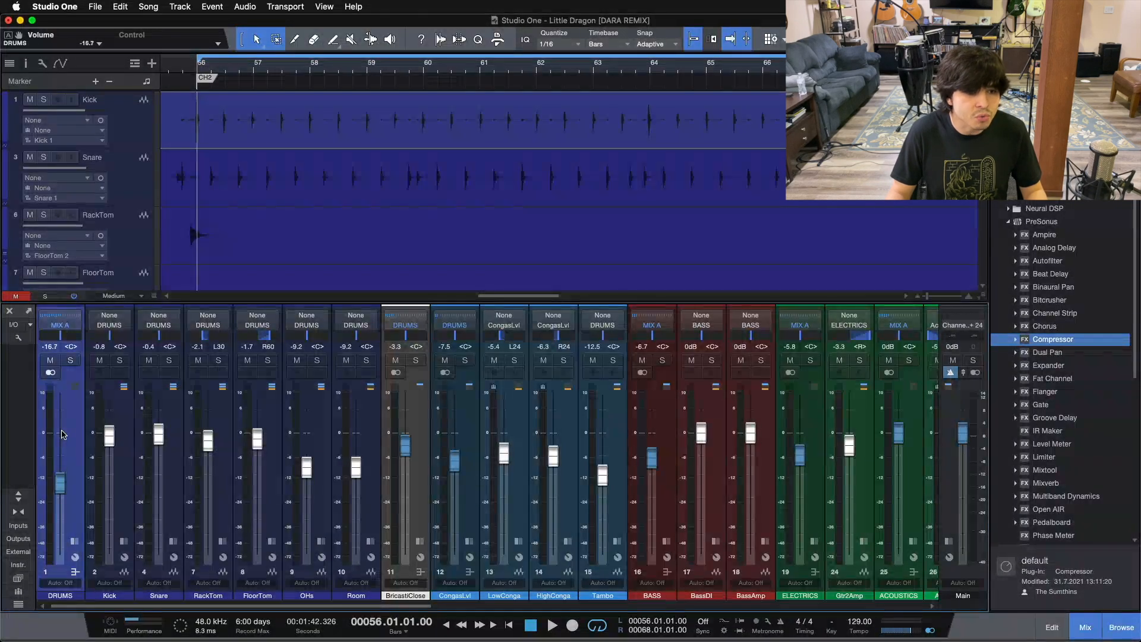
{"action": "scroll", "coordinate": [62, 434], "scroll_direction": "down", "scroll_amount": 1}
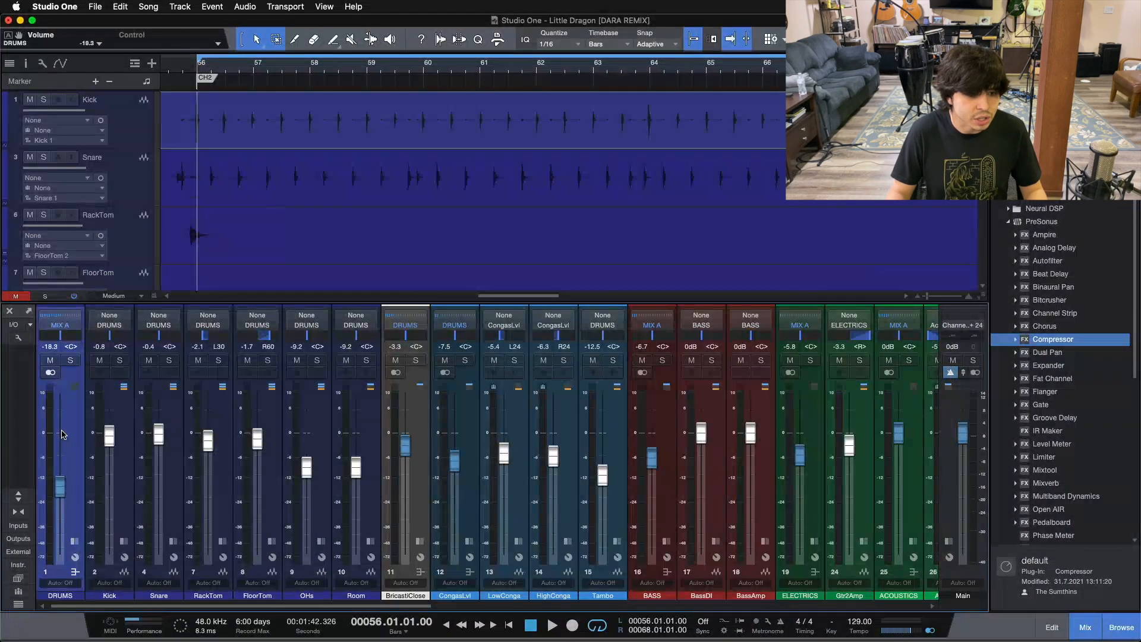
{"action": "scroll", "coordinate": [67, 459], "scroll_direction": "up", "scroll_amount": 20}
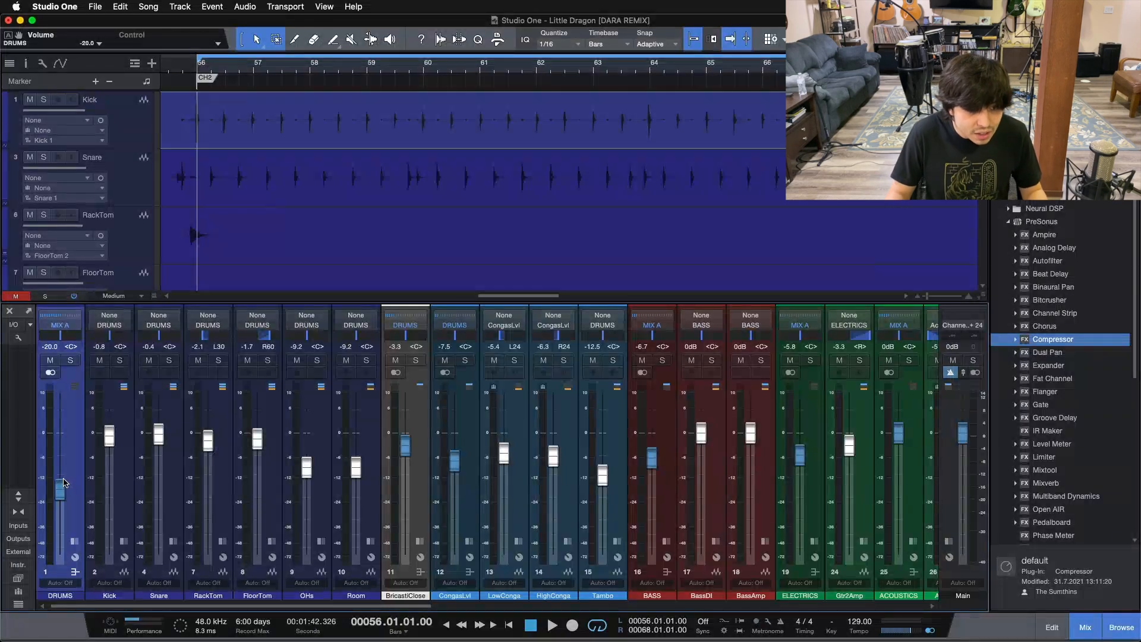
{"action": "left_click", "coordinate": [60, 440], "text": "super"}
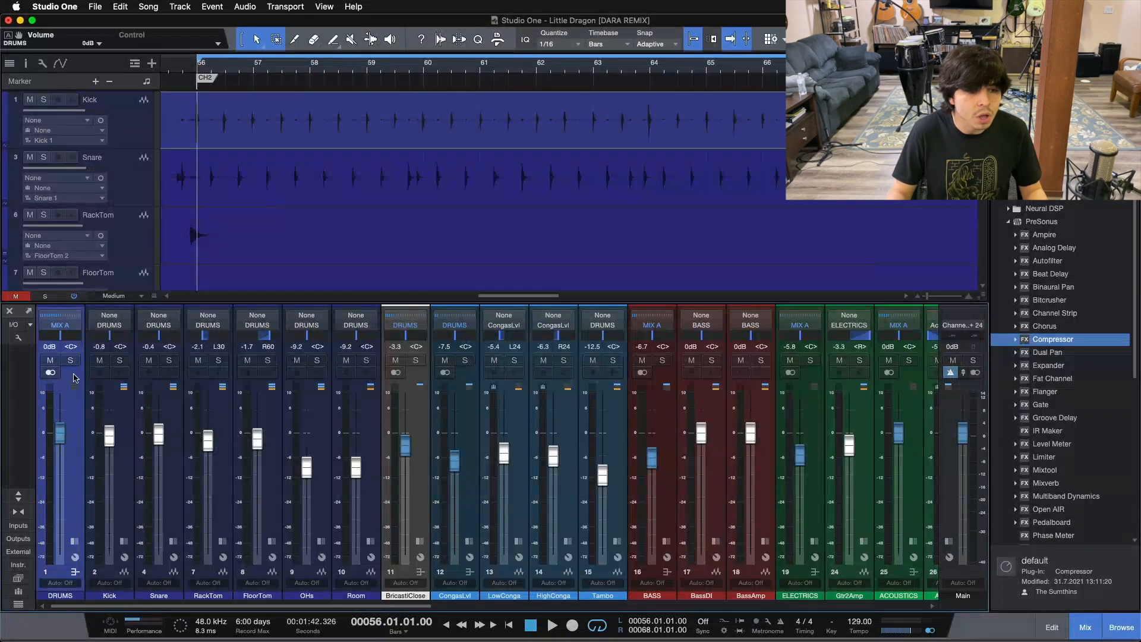
Pull the DRUMS bus volume down to about -36.7 dB and reset it to unity gain
{"action": "scroll", "coordinate": [65, 397], "scroll_direction": "up", "scroll_amount": 10}
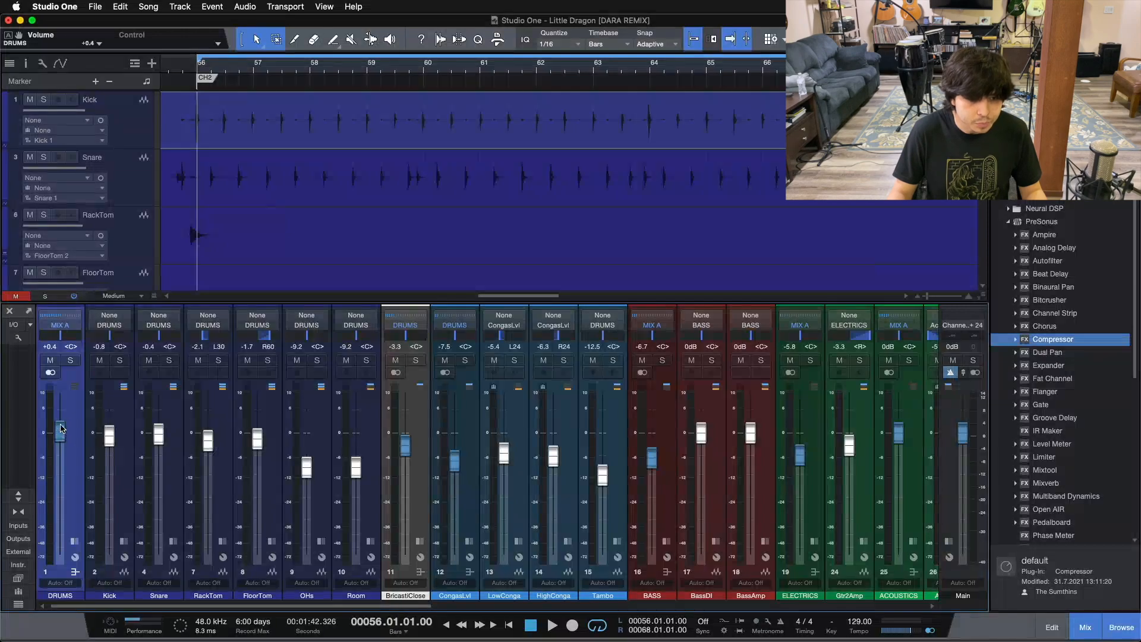
{"action": "left_click_drag", "start_coordinate": [66, 397], "coordinate": [60, 523]}
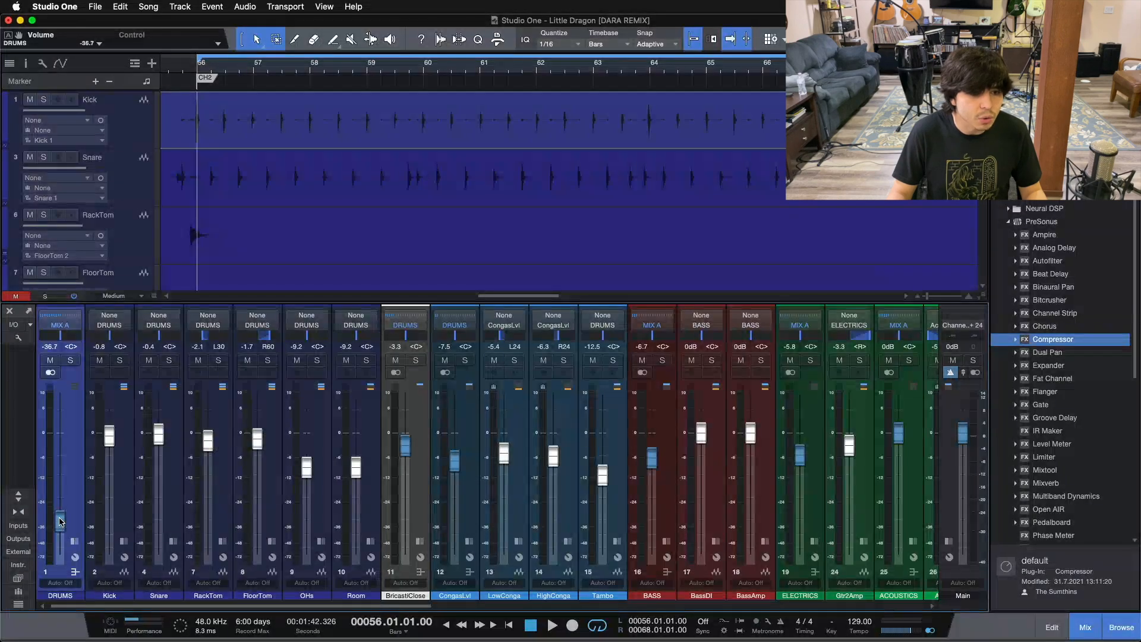
{"action": "left_click", "coordinate": [61, 526], "text": "alt"}
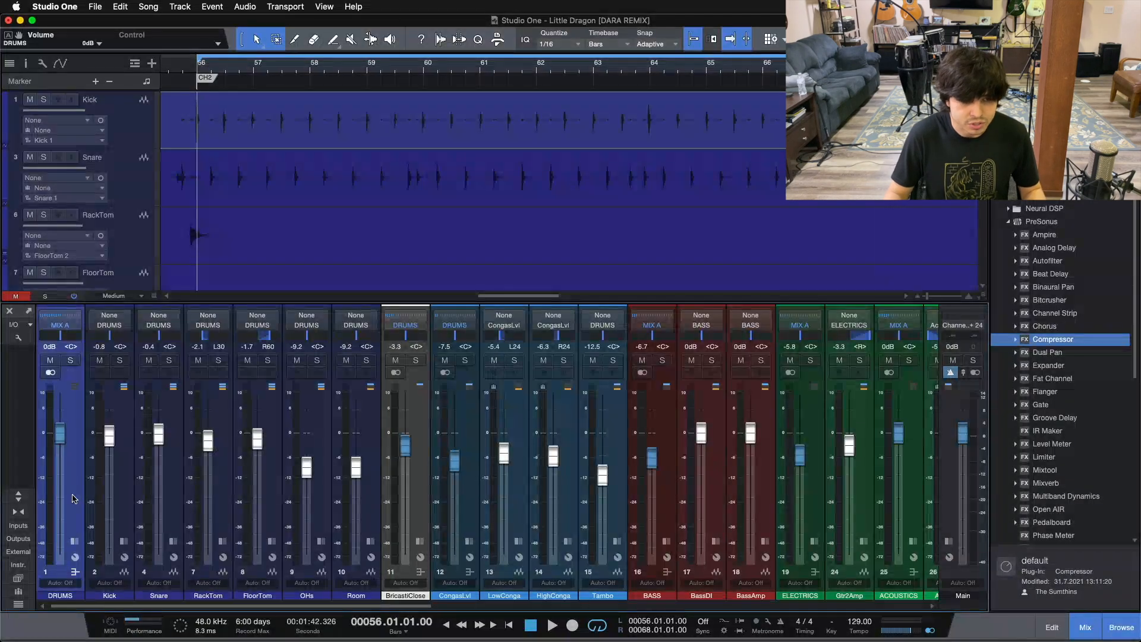
Select the Kick, OHs, DRUMS and CongasLvl channels in turn to review the drum section of the mixer
{"action": "left_click", "coordinate": [105, 485]}
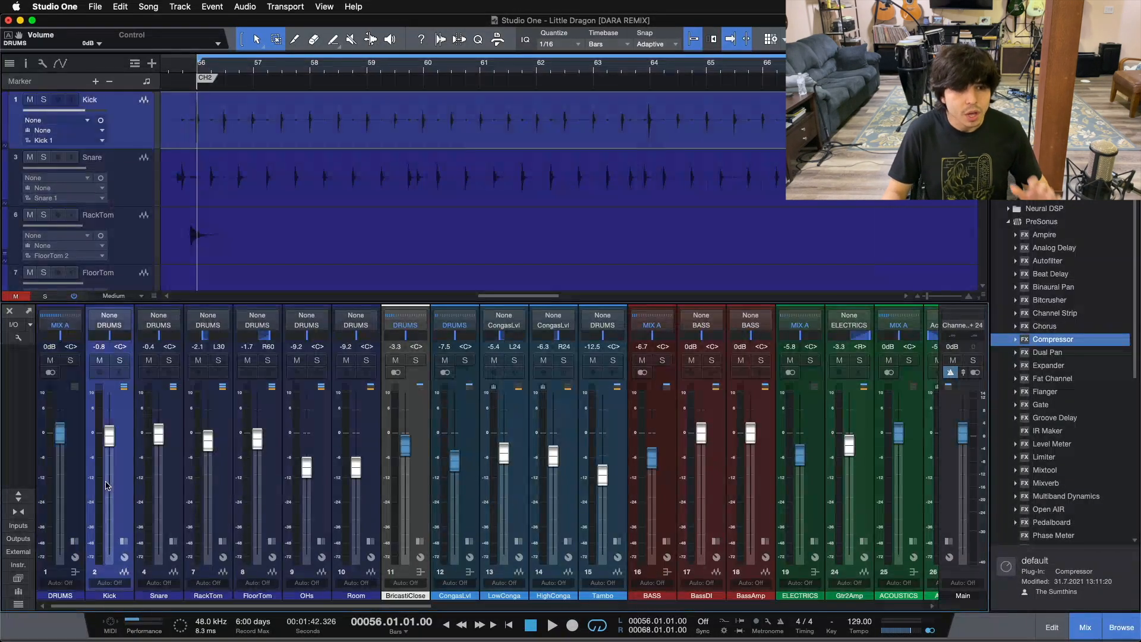
{"action": "left_click", "coordinate": [327, 519]}
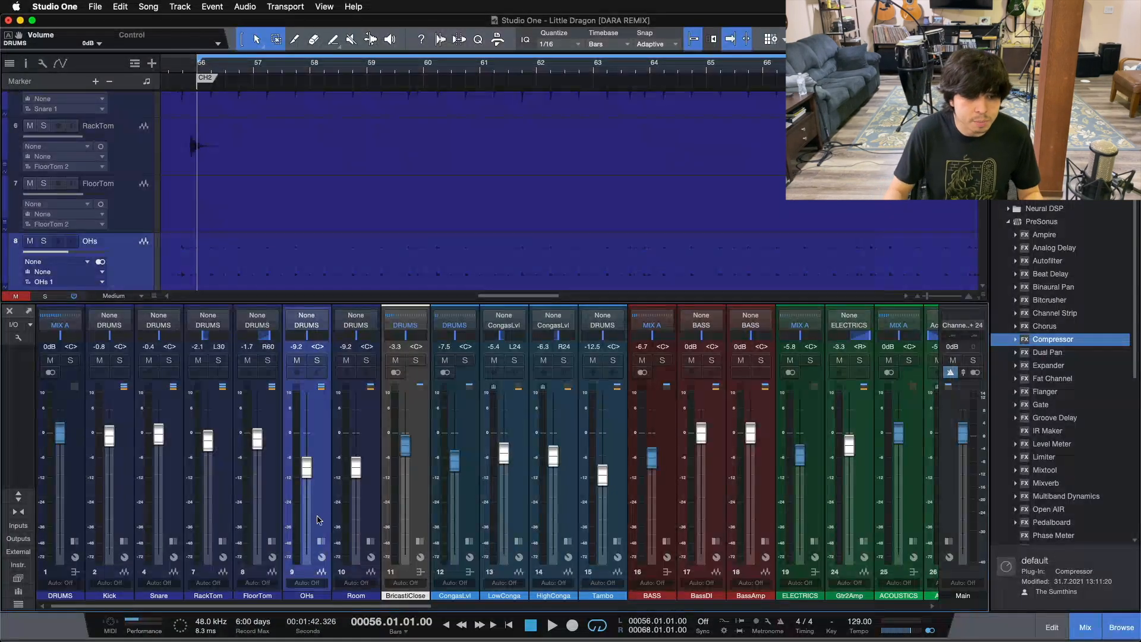
{"action": "left_click", "coordinate": [120, 512]}
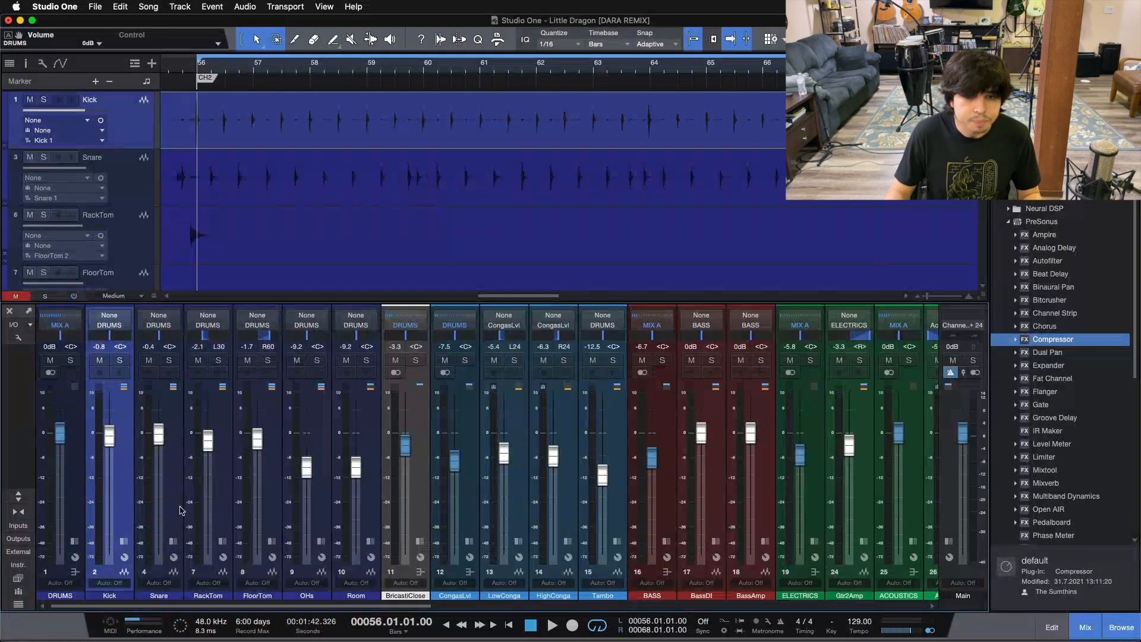
{"action": "left_click", "coordinate": [70, 481]}
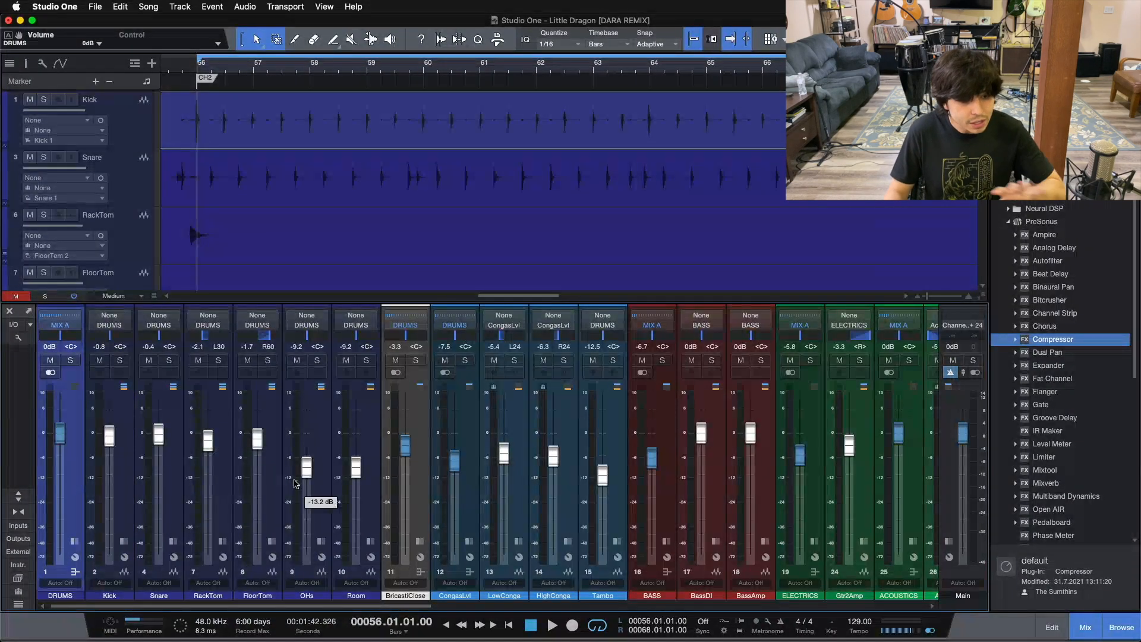
{"action": "left_click", "coordinate": [473, 479]}
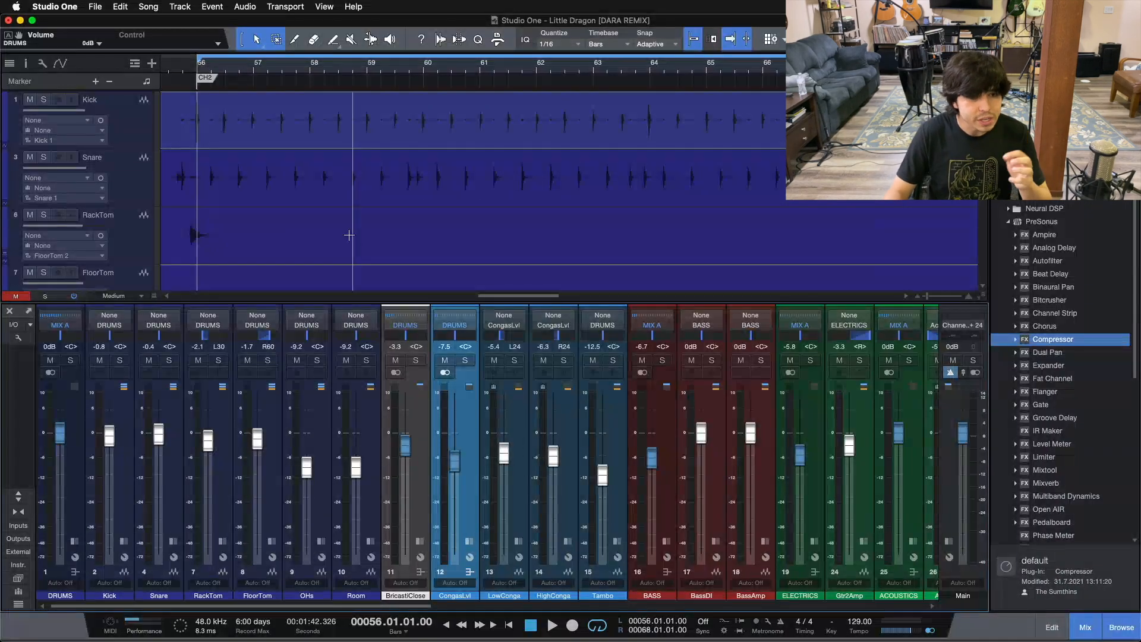
Try reducing the BassDI clip's gain in the arrangement and restore its original level, keeping the channel fader at 0 dB
{"action": "left_click_drag", "start_coordinate": [273, 607], "coordinate": [443, 610]}
{"action": "left_click", "coordinate": [315, 514]}
{"action": "scroll", "coordinate": [305, 238], "scroll_direction": "down", "scroll_amount": 2}
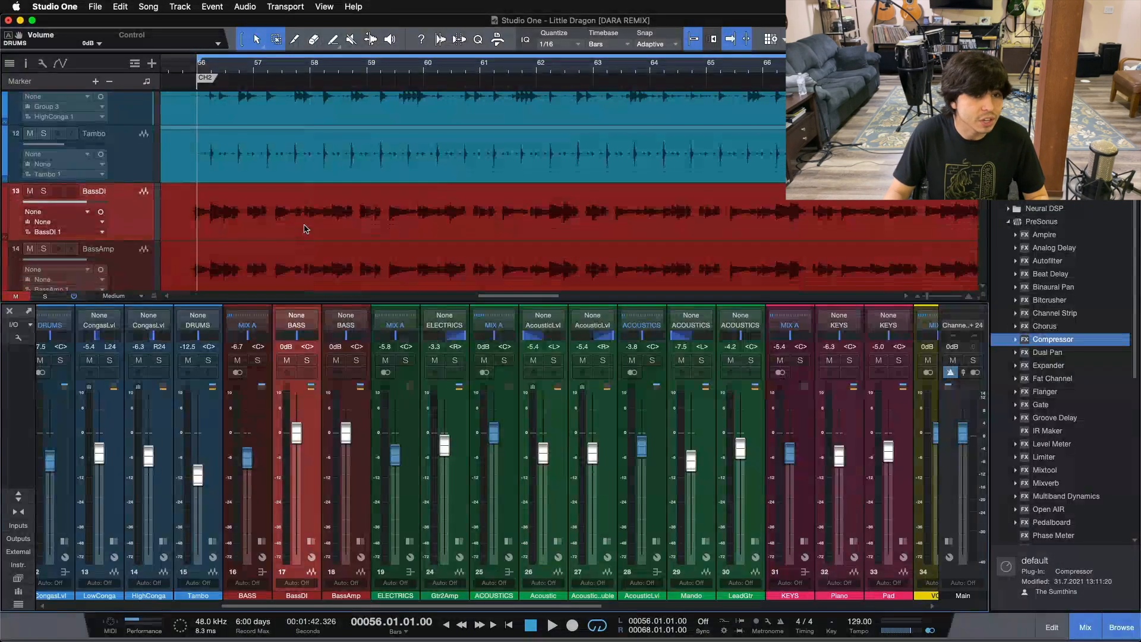
{"action": "left_click", "coordinate": [305, 228]}
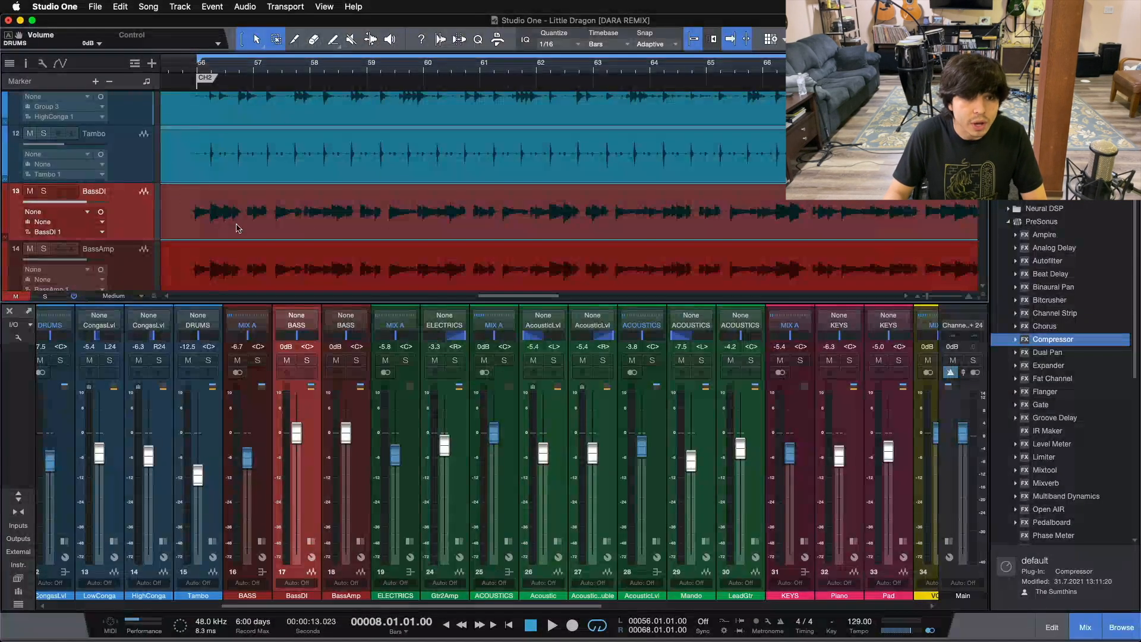
{"action": "left_click", "coordinate": [415, 207]}
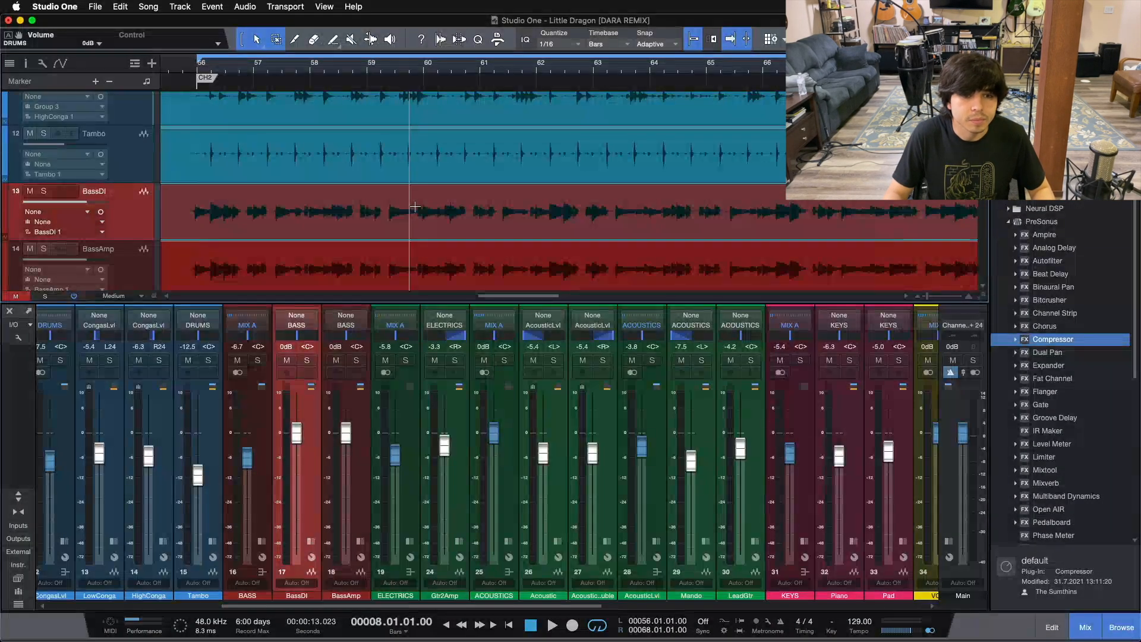
{"action": "mouse_move", "coordinate": [297, 444]}
{"action": "left_mouse_down"}
{"action": "mouse_move", "coordinate": [299, 468]}
{"action": "mouse_move", "coordinate": [299, 446]}
{"action": "left_mouse_up"}
Select the BASS bus, the BassDI channel and the BricastiClose channel in turn in the mixer
{"action": "left_click_drag", "start_coordinate": [382, 610], "coordinate": [213, 610]}
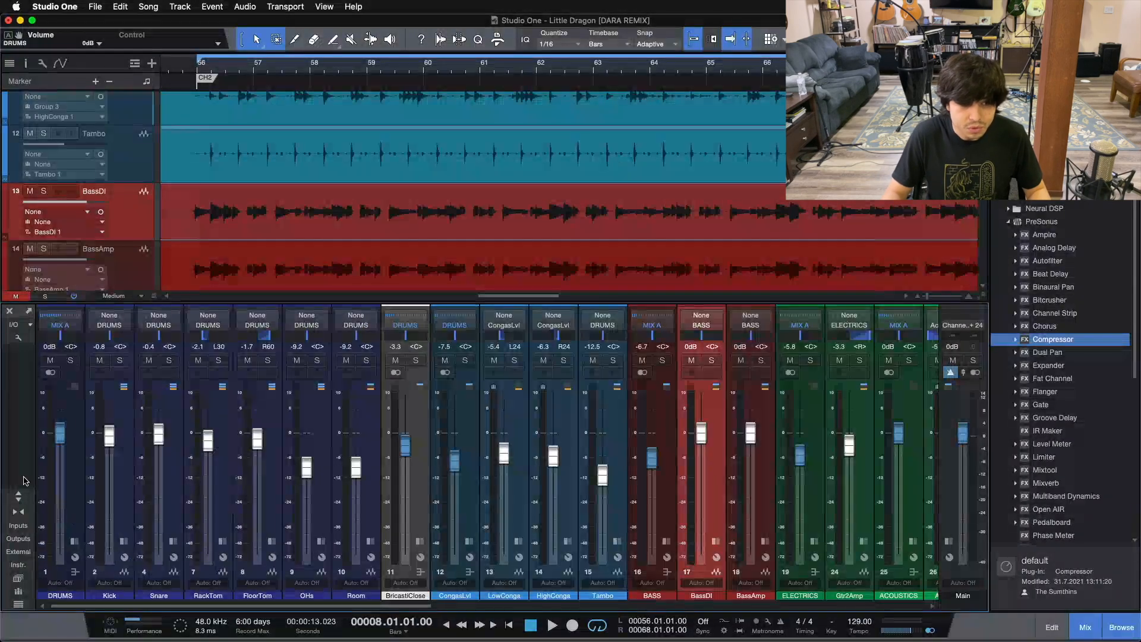
{"action": "left_click", "coordinate": [662, 411]}
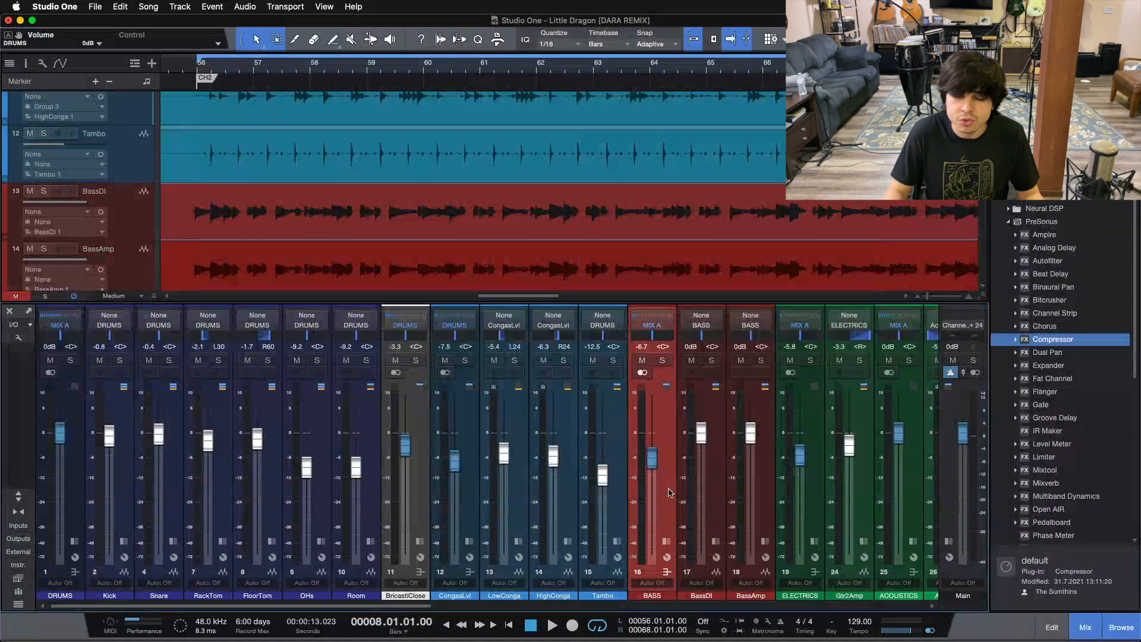
{"action": "left_click", "coordinate": [713, 482]}
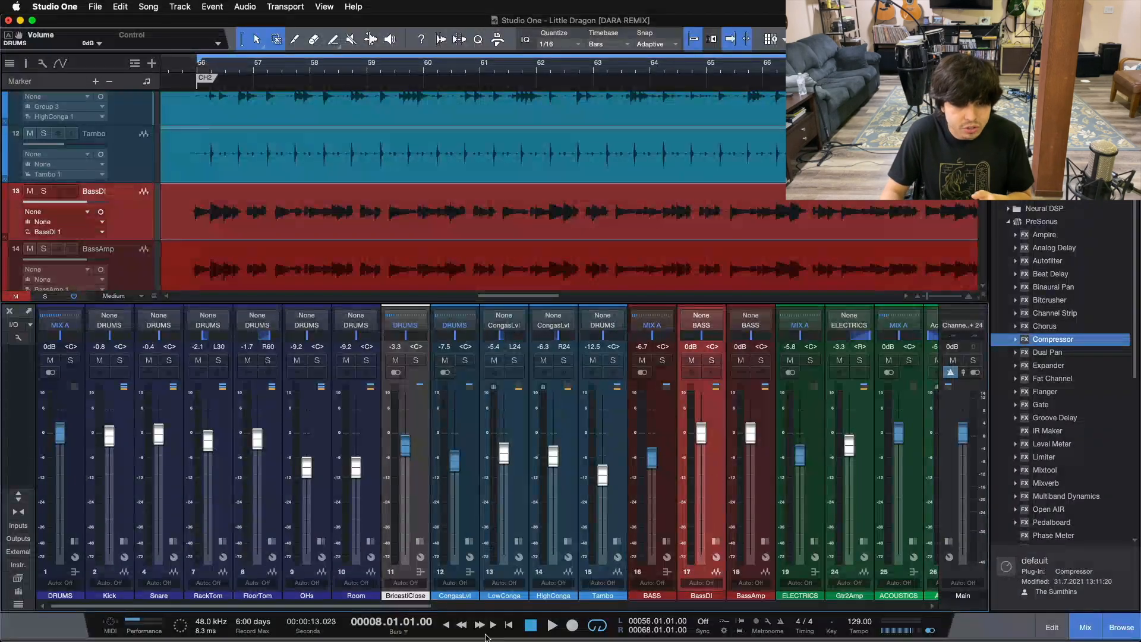
{"action": "left_click", "coordinate": [388, 597]}
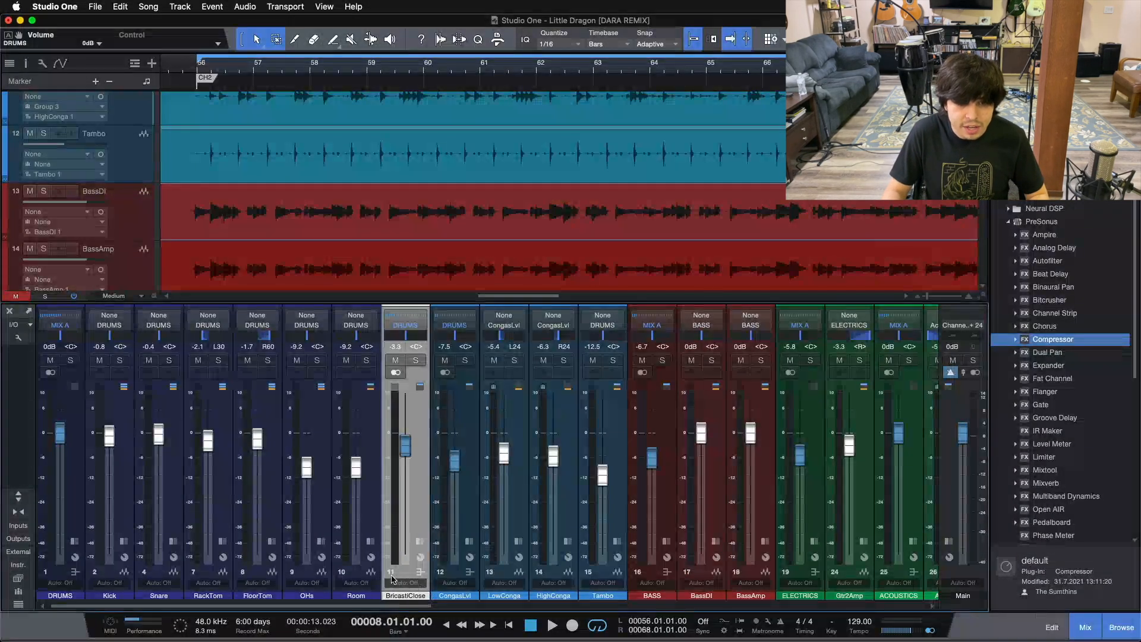
Locate the acoustic guitar tracks in the arrangement and select the Acoustic track's clip
{"action": "scroll", "coordinate": [397, 600], "scroll_direction": "right", "scroll_amount": 10}
{"action": "scroll", "coordinate": [626, 224], "scroll_direction": "down", "scroll_amount": 10}
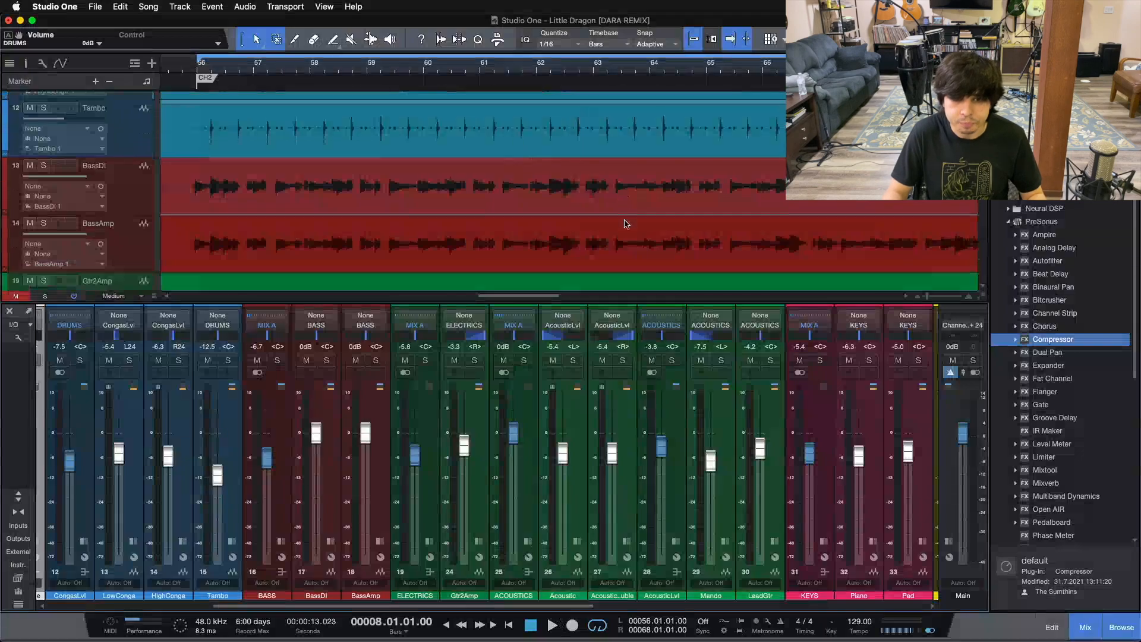
{"action": "scroll", "coordinate": [626, 224], "scroll_direction": "up", "scroll_amount": 5}
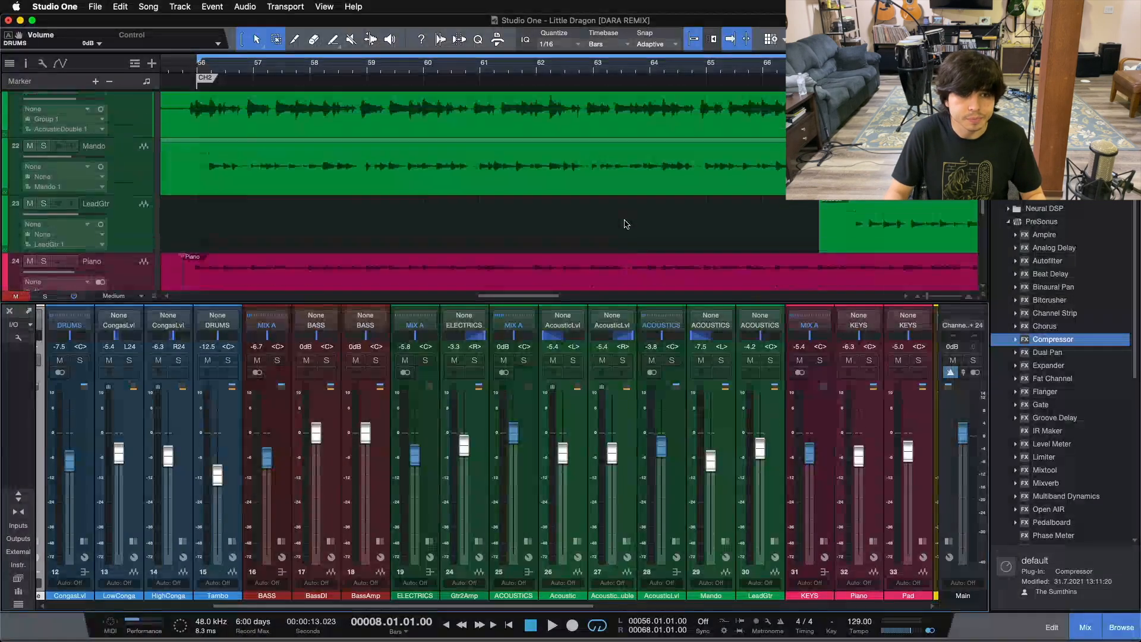
{"action": "scroll", "coordinate": [626, 224], "scroll_direction": "down", "scroll_amount": 3}
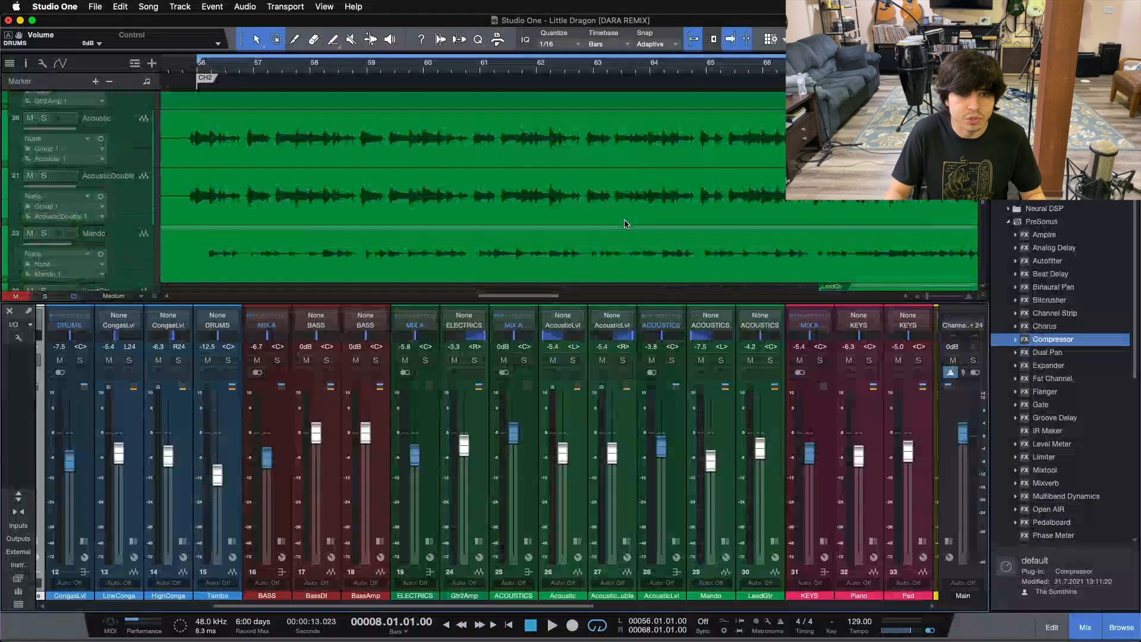
{"action": "left_click", "coordinate": [414, 153]}
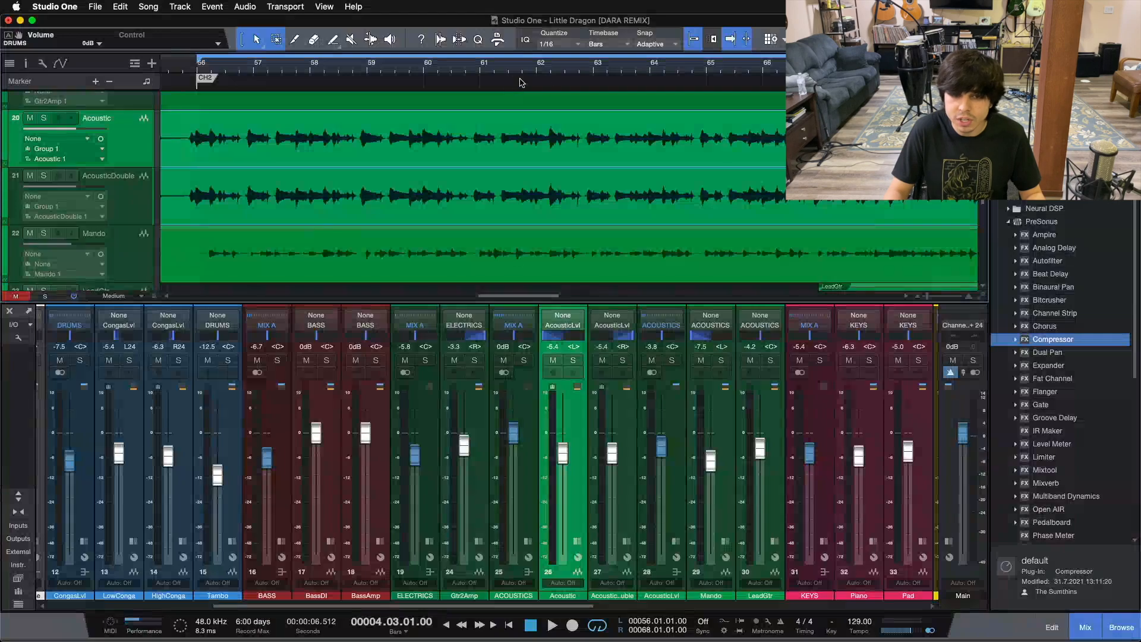
Select the Acoustic and AcousticDouble channels together, followed by the AcousticLvl bus they feed
{"action": "left_click", "coordinate": [577, 484]}
{"action": "left_click", "coordinate": [623, 500]}
{"action": "left_click", "coordinate": [577, 492]}
{"action": "left_click", "coordinate": [625, 497], "text": "shift"}
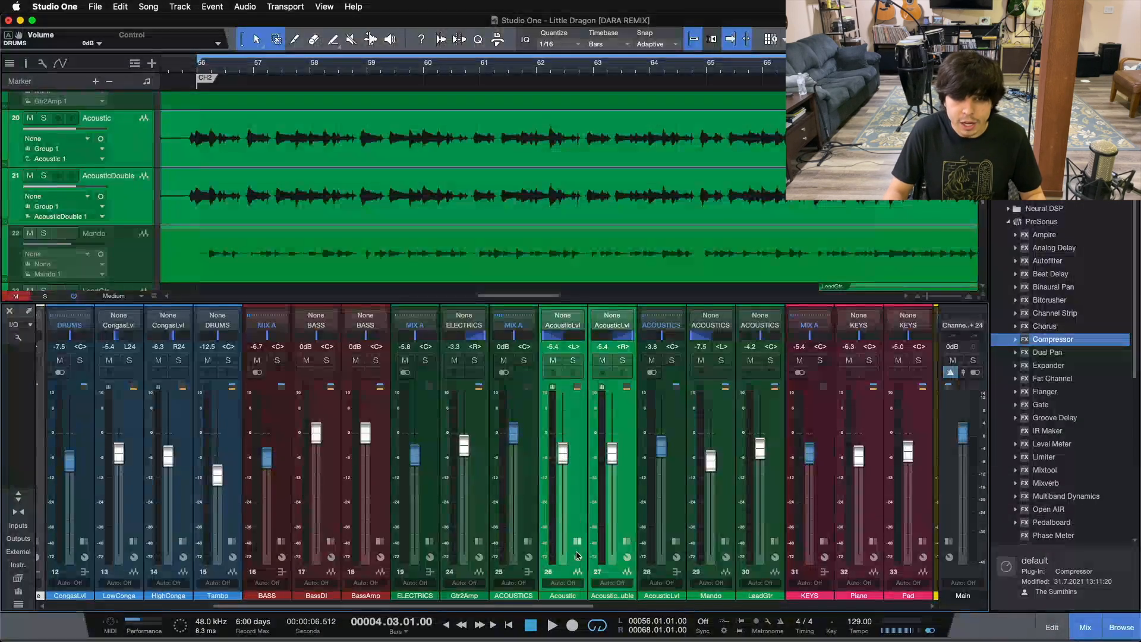
{"action": "left_click", "coordinate": [677, 469]}
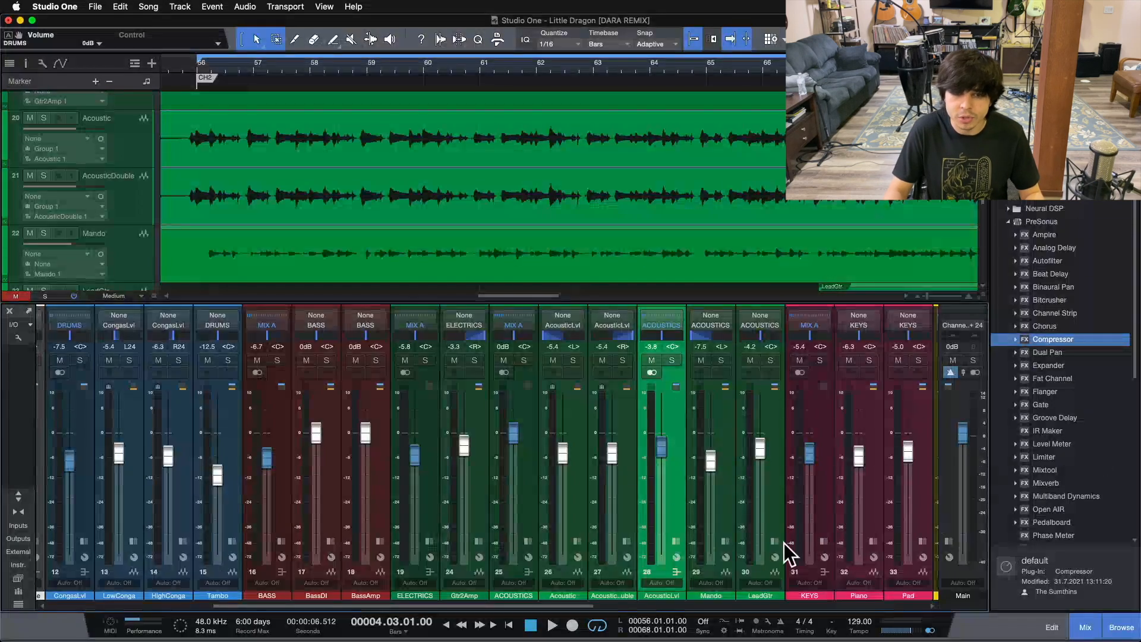
Select the ACOUSTICS bus, the Kick channel, the DRUMS bus and the CongasLvl bus in turn in the mixer
{"action": "left_click", "coordinate": [520, 483]}
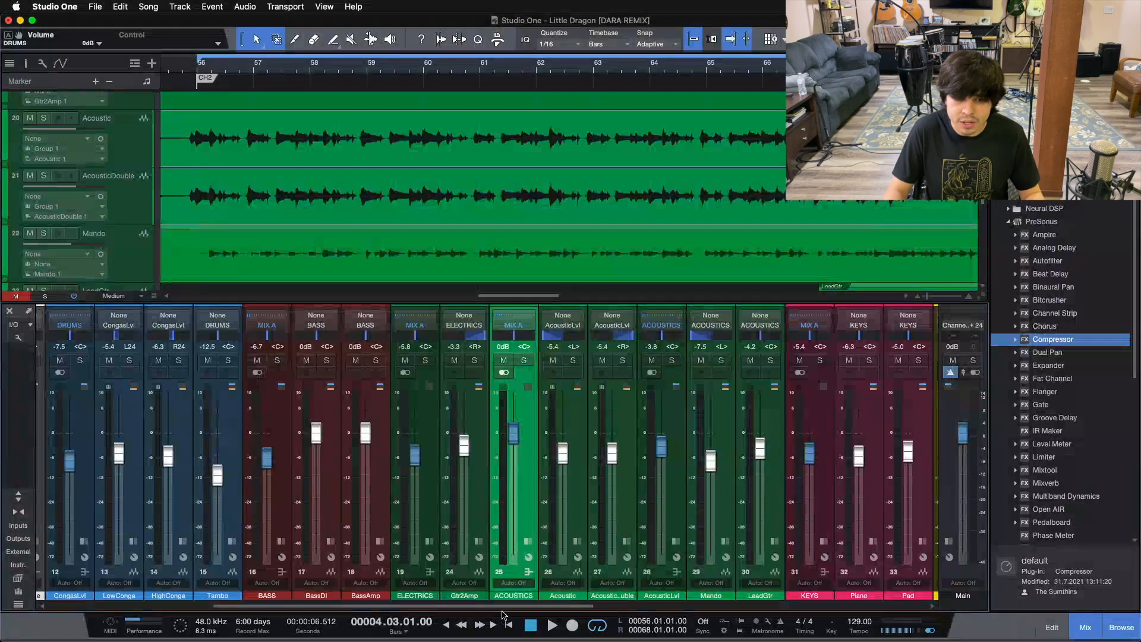
{"action": "left_click_drag", "start_coordinate": [538, 607], "coordinate": [364, 607]}
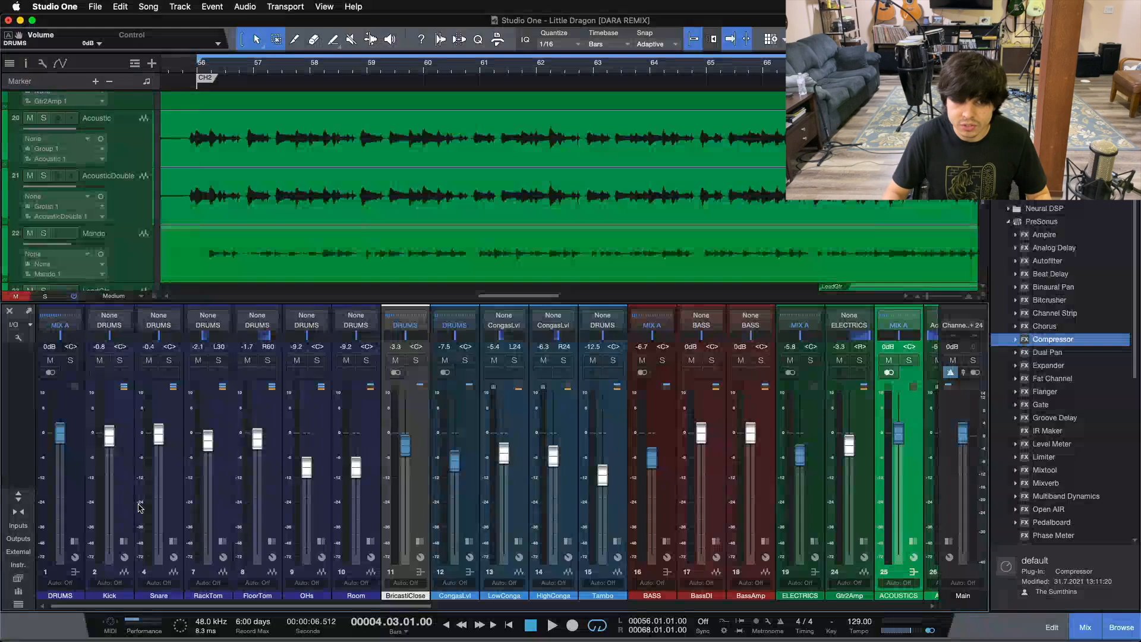
{"action": "left_click", "coordinate": [117, 474]}
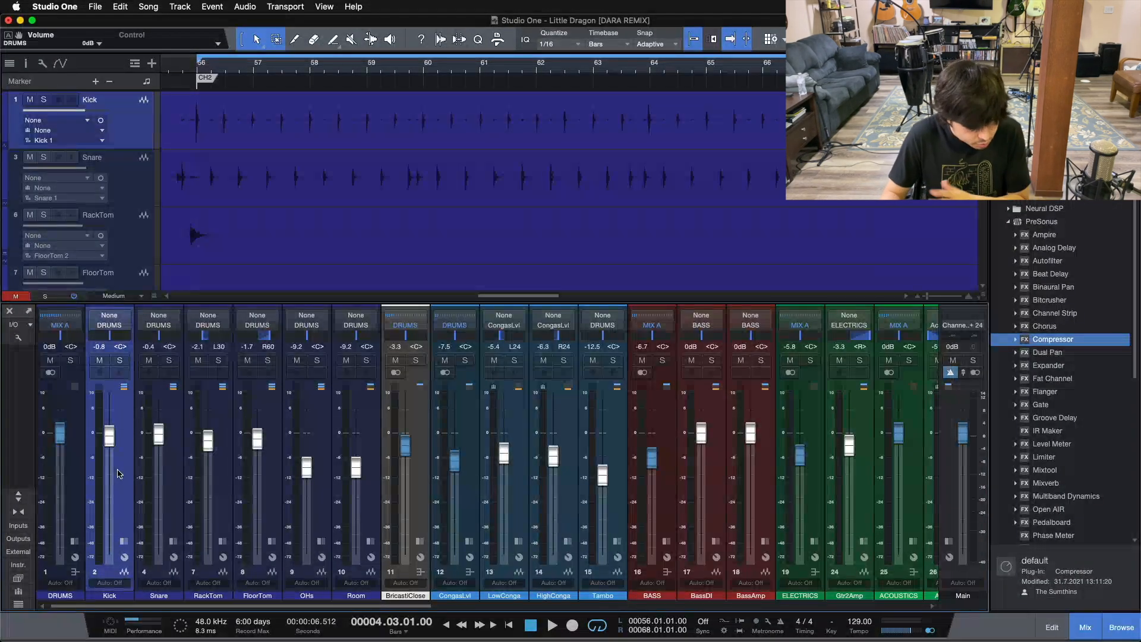
{"action": "left_click", "coordinate": [75, 519]}
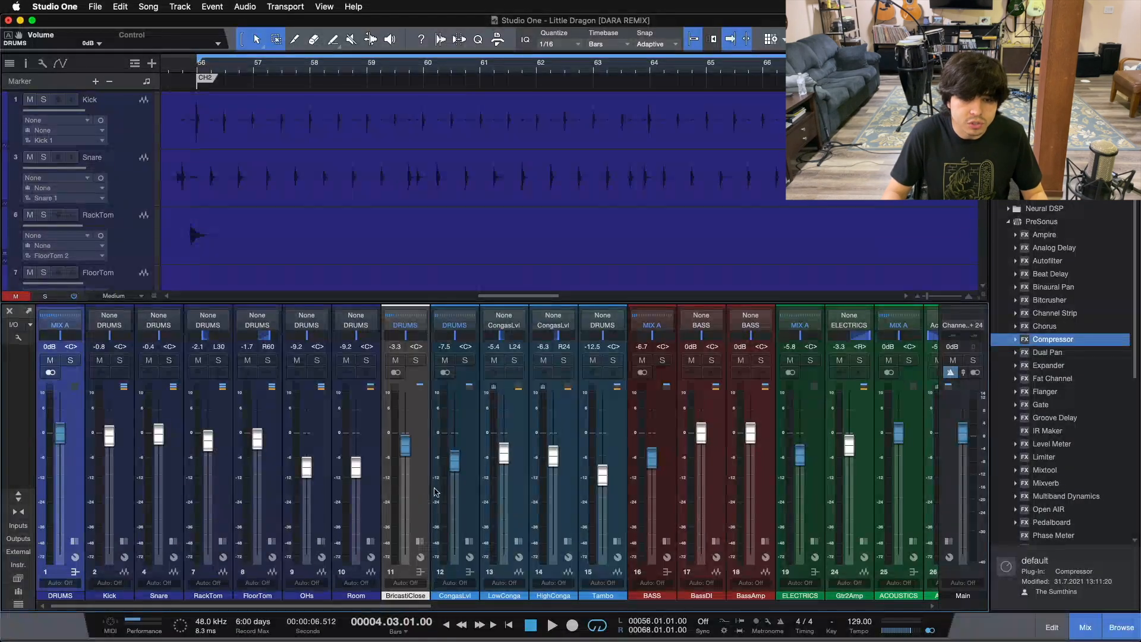
{"action": "left_click", "coordinate": [464, 483]}
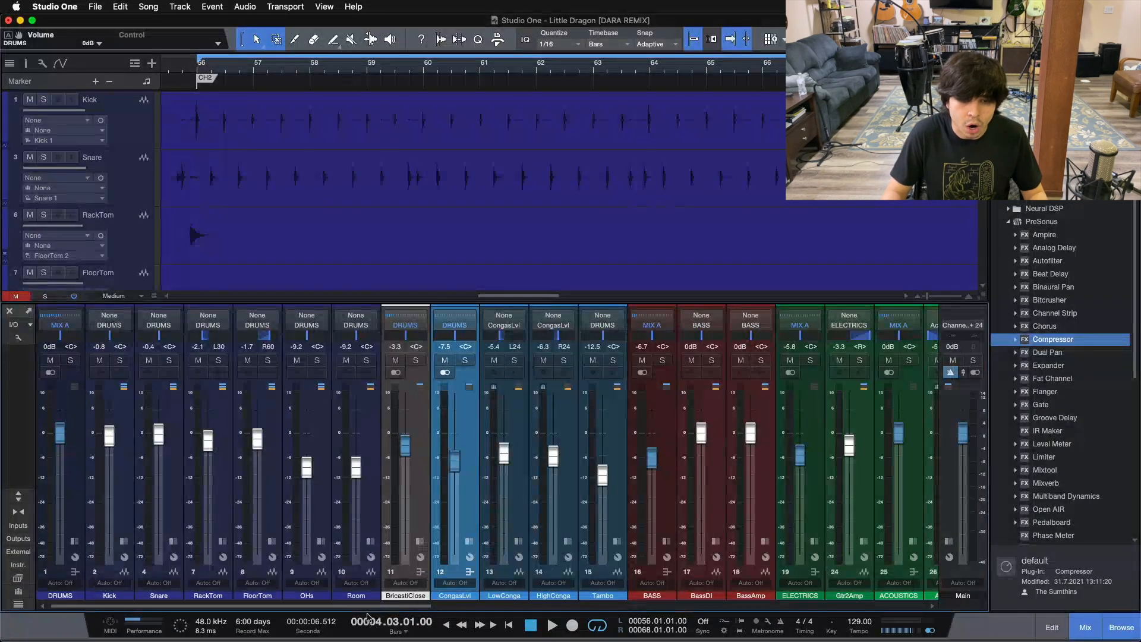
Select the BassDI and BassAmp channels one after the other, followed by the BASS bus they feed
{"action": "scroll", "coordinate": [459, 606], "scroll_direction": "right", "scroll_amount": 5}
{"action": "scroll", "coordinate": [459, 620], "scroll_direction": "right", "scroll_amount": 3}
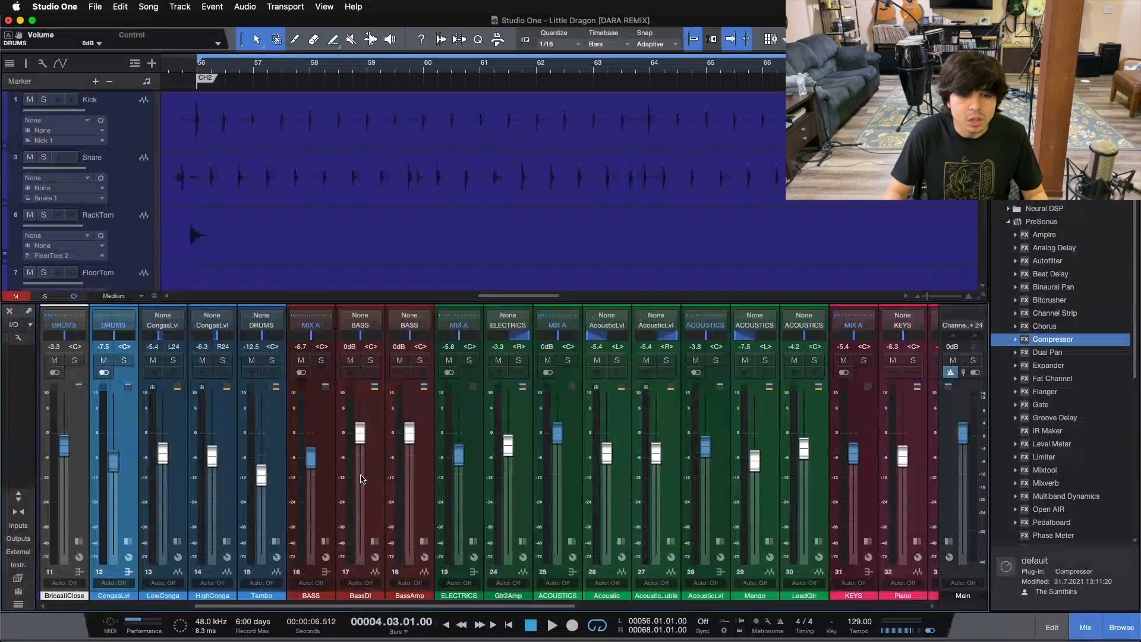
{"action": "left_click", "coordinate": [362, 479]}
{"action": "left_click", "coordinate": [410, 485]}
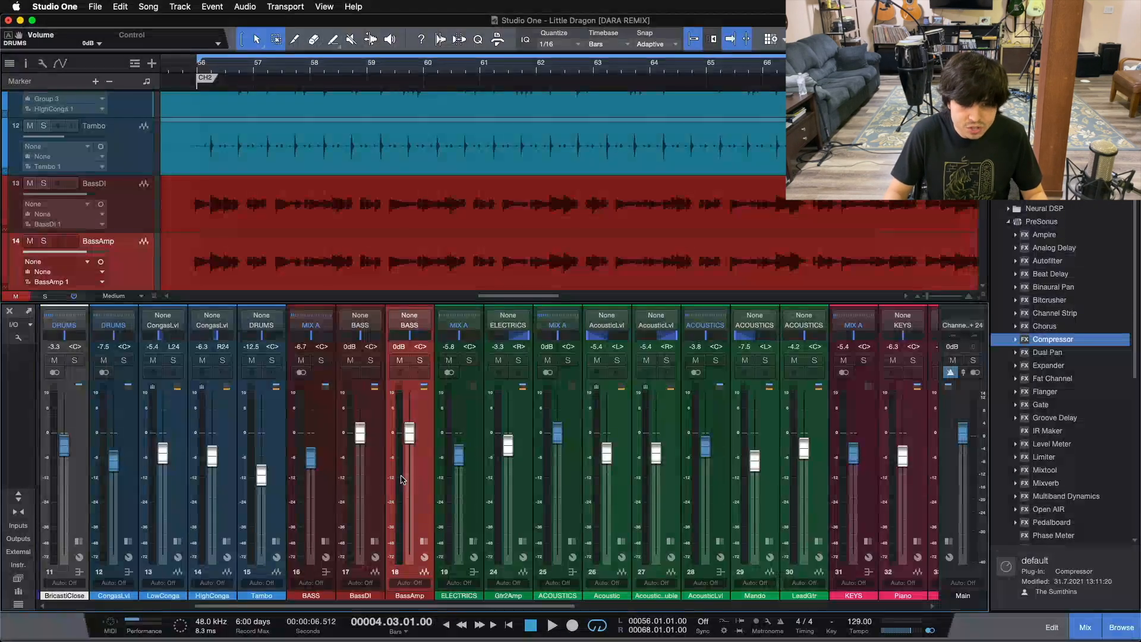
{"action": "left_click", "coordinate": [318, 432]}
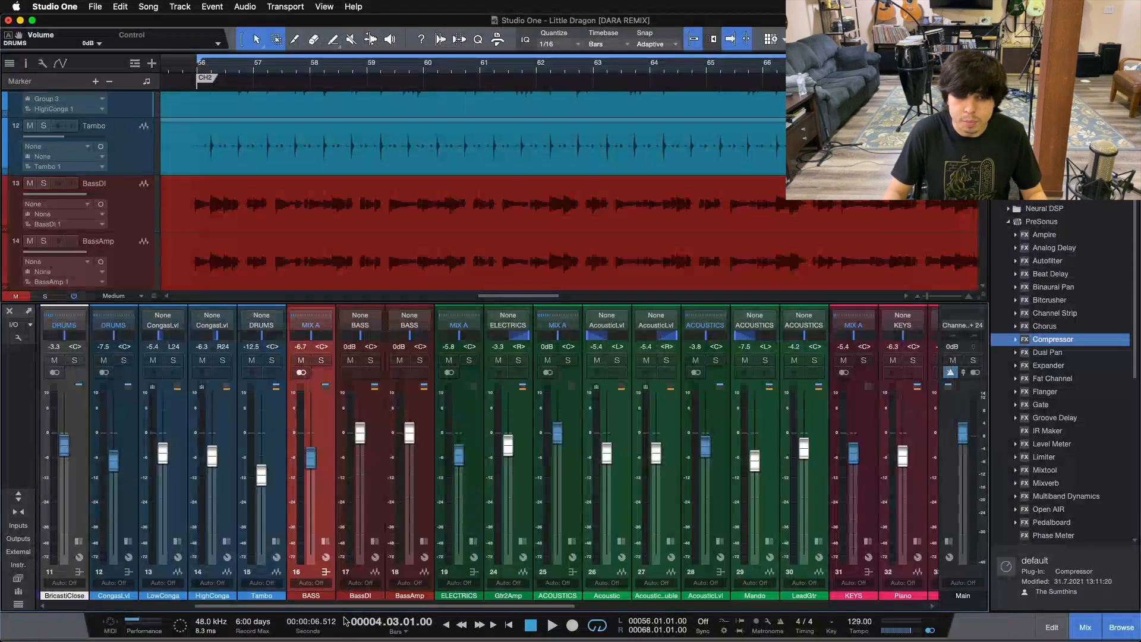
Select the Gtr2Amp channel, followed by the ELECTRICS bus it is routed to
{"action": "scroll", "coordinate": [371, 608], "scroll_direction": "right", "scroll_amount": 1}
{"action": "left_click_drag", "start_coordinate": [372, 607], "coordinate": [412, 611]}
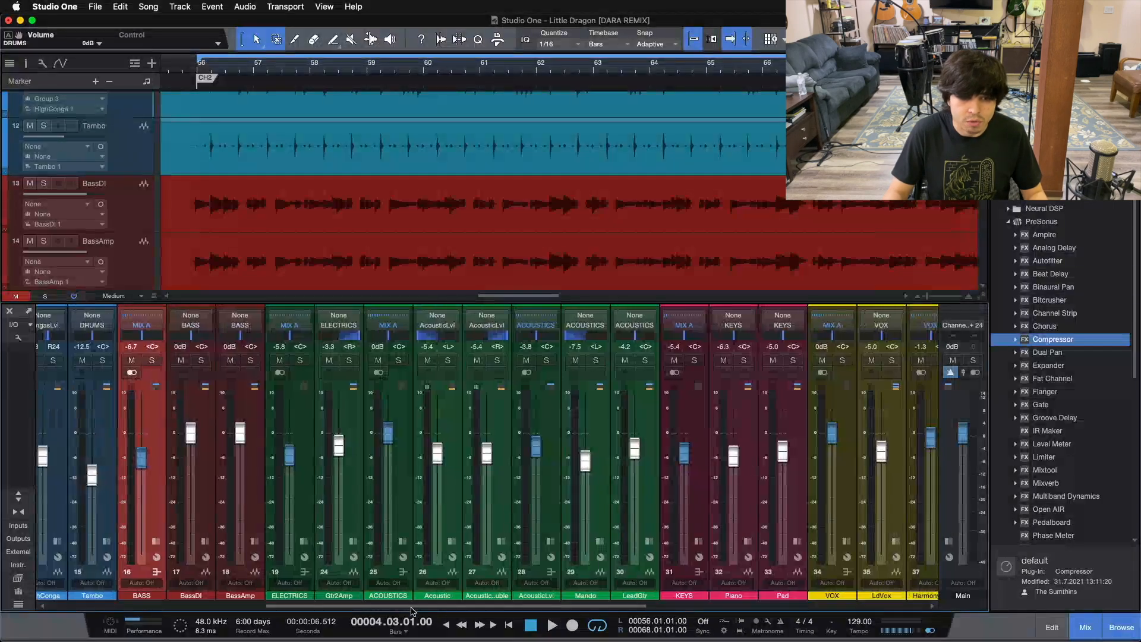
{"action": "left_click", "coordinate": [357, 496]}
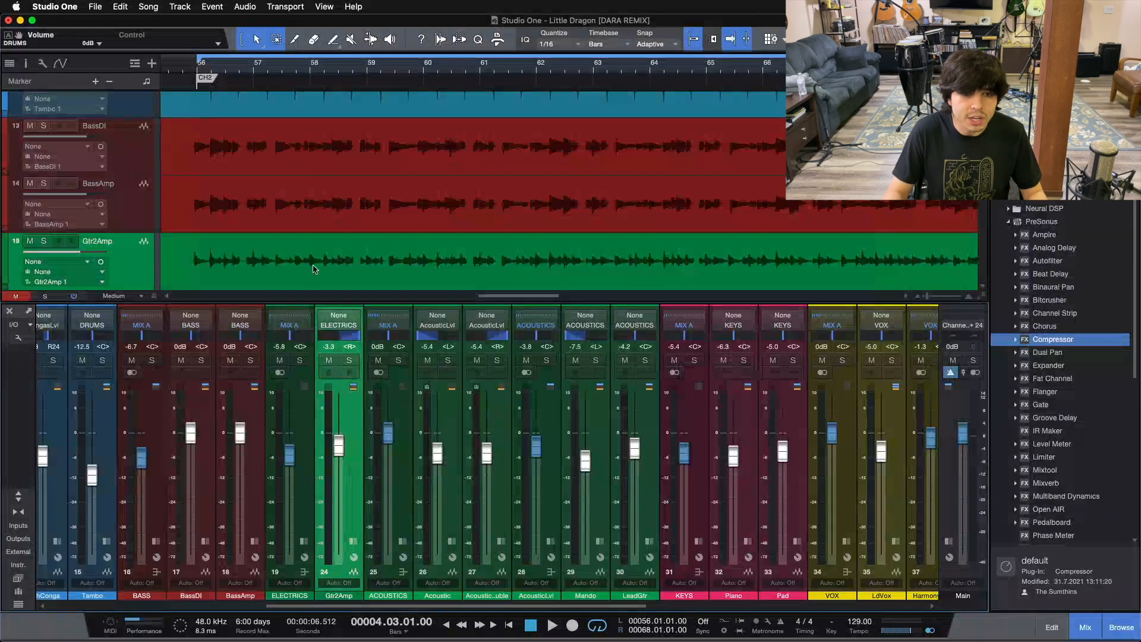
{"action": "left_click", "coordinate": [302, 492]}
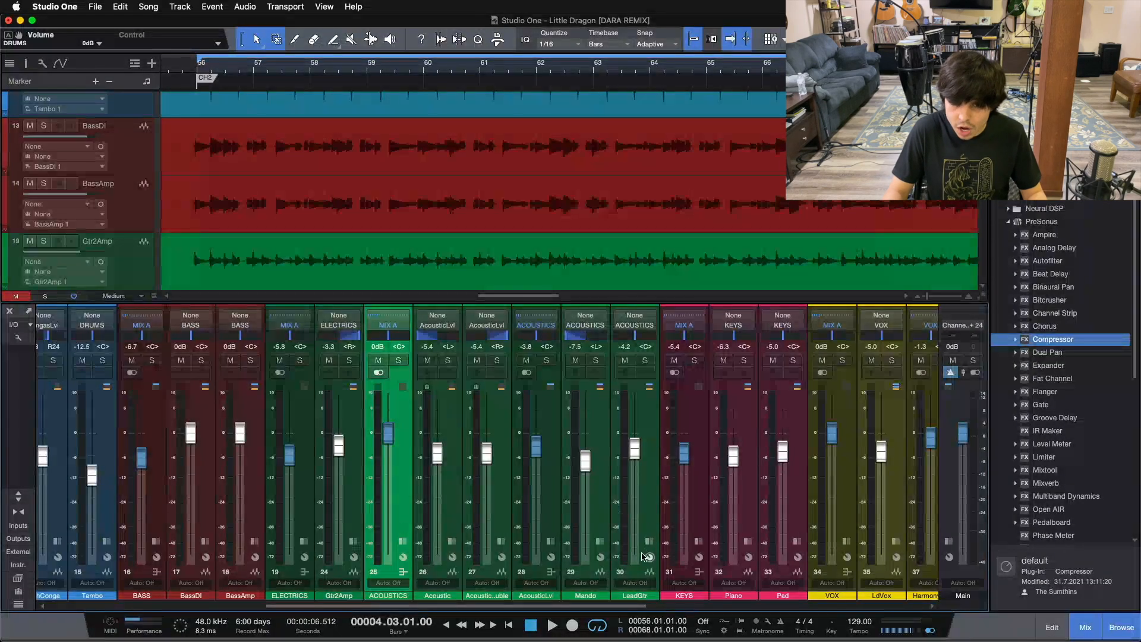
Trace the acoustic guitar routing by selecting the Acoustic and AcousticDouble channels, the AcousticLvl bus and the ACOUSTICS bus
{"action": "left_click", "coordinate": [441, 519]}
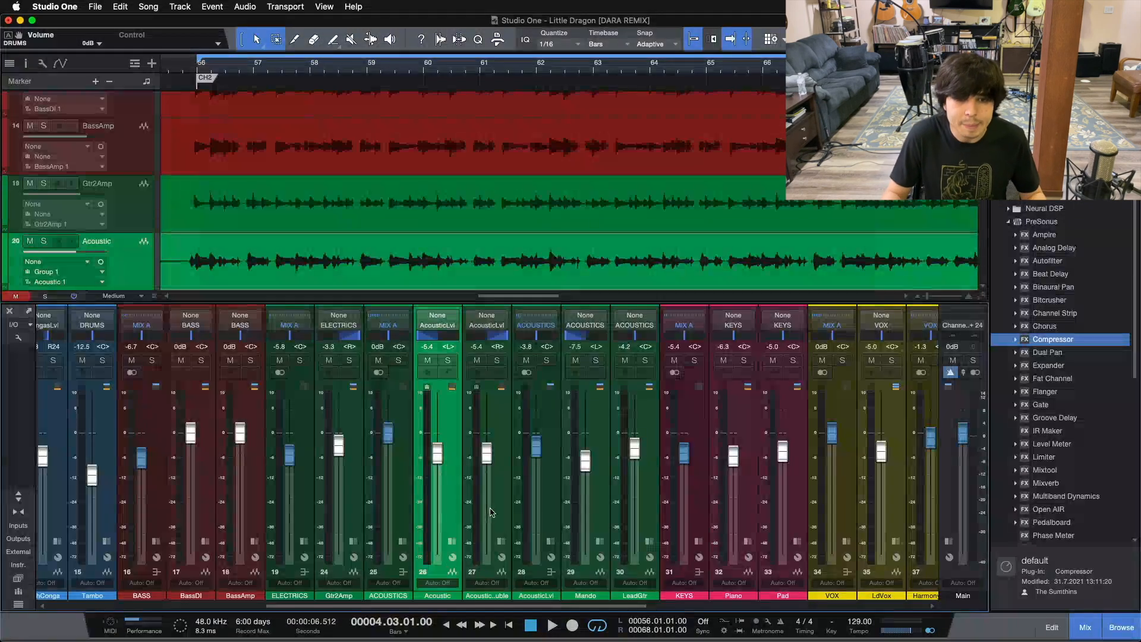
{"action": "left_click", "coordinate": [488, 512]}
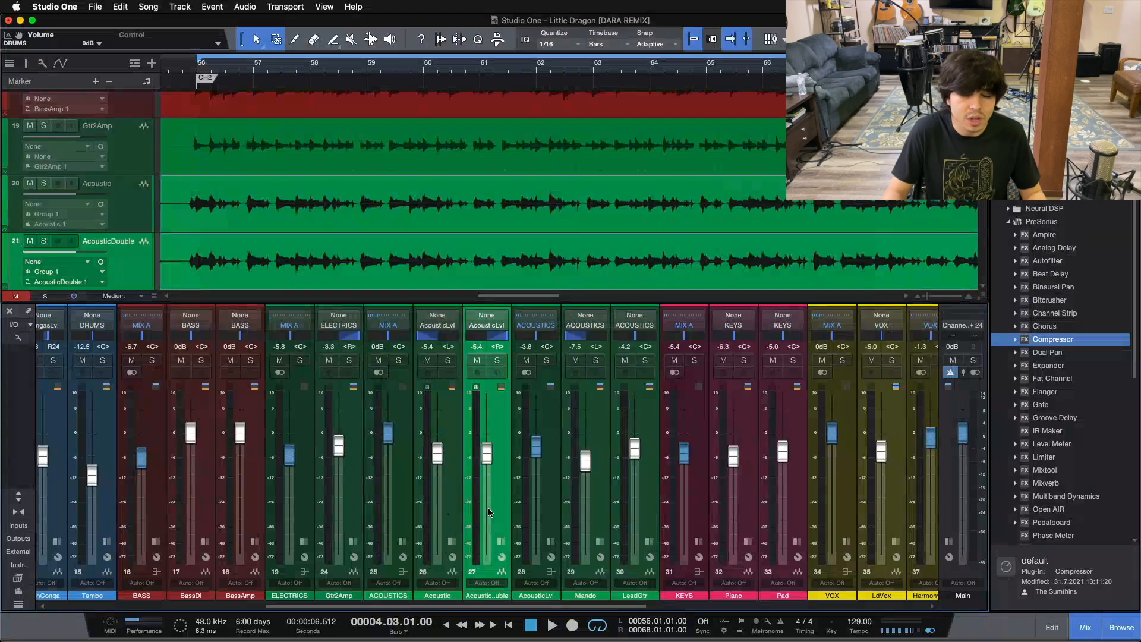
{"action": "left_click", "coordinate": [548, 496]}
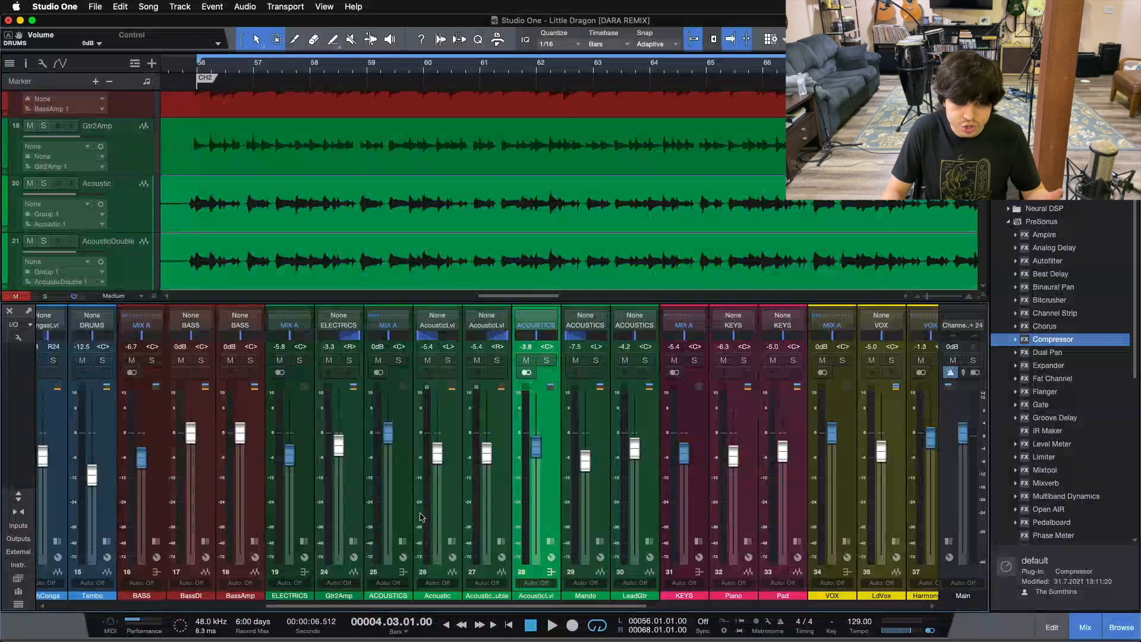
{"action": "left_click", "coordinate": [400, 495]}
Select the Mando and LeadGtr channels in turn, followed by the ACOUSTICS bus they feed directly
{"action": "left_click", "coordinate": [590, 524]}
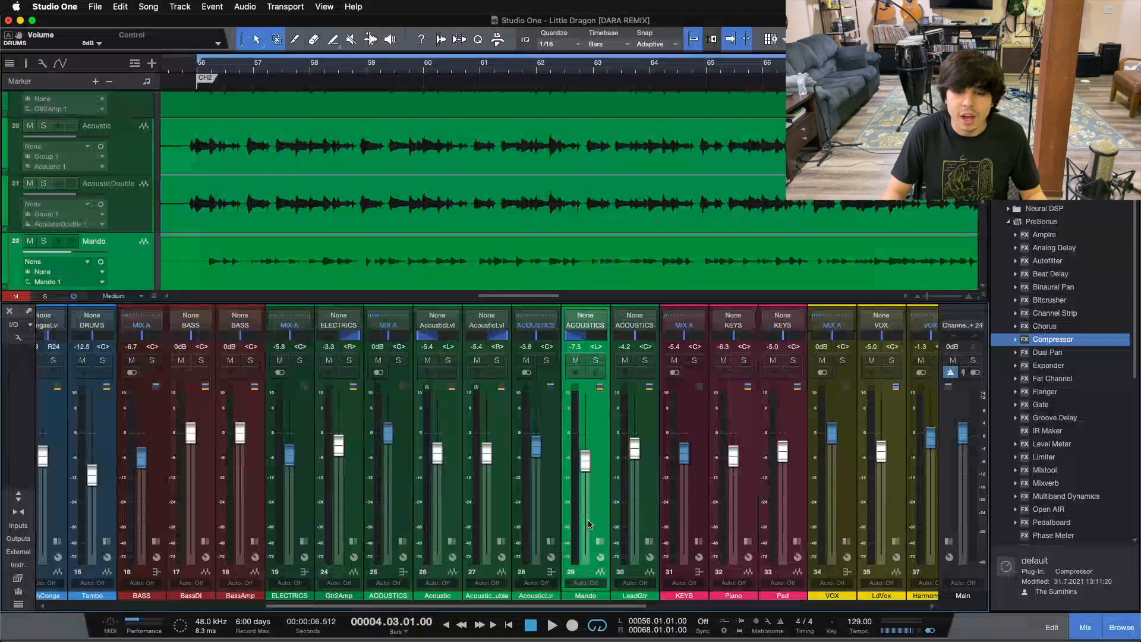
{"action": "left_click", "coordinate": [649, 507]}
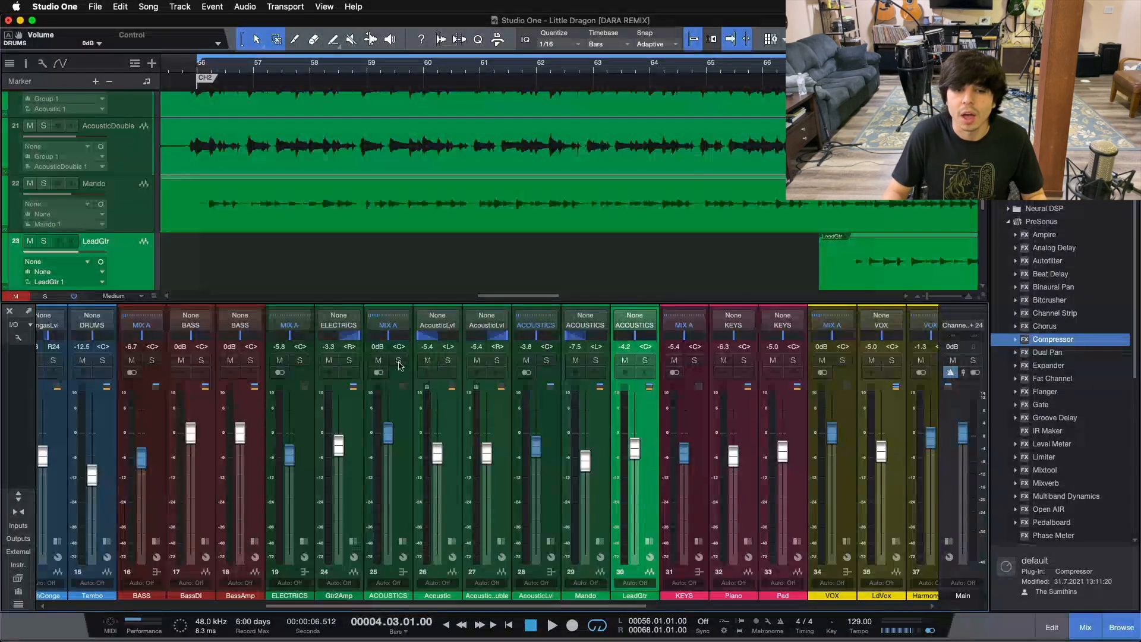
{"action": "left_click", "coordinate": [402, 492]}
Select the Piano and Pad channels in turn, followed by the KEYS bus
{"action": "left_click_drag", "start_coordinate": [438, 605], "coordinate": [565, 602]}
{"action": "left_click", "coordinate": [445, 497]}
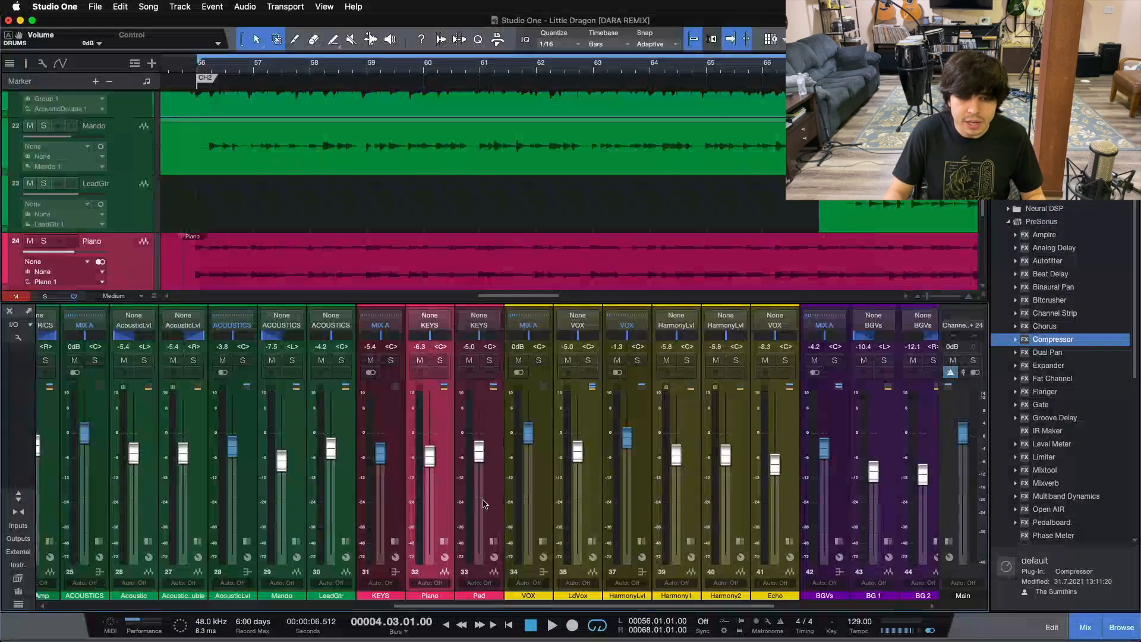
{"action": "left_click", "coordinate": [484, 504]}
{"action": "left_click", "coordinate": [400, 459]}
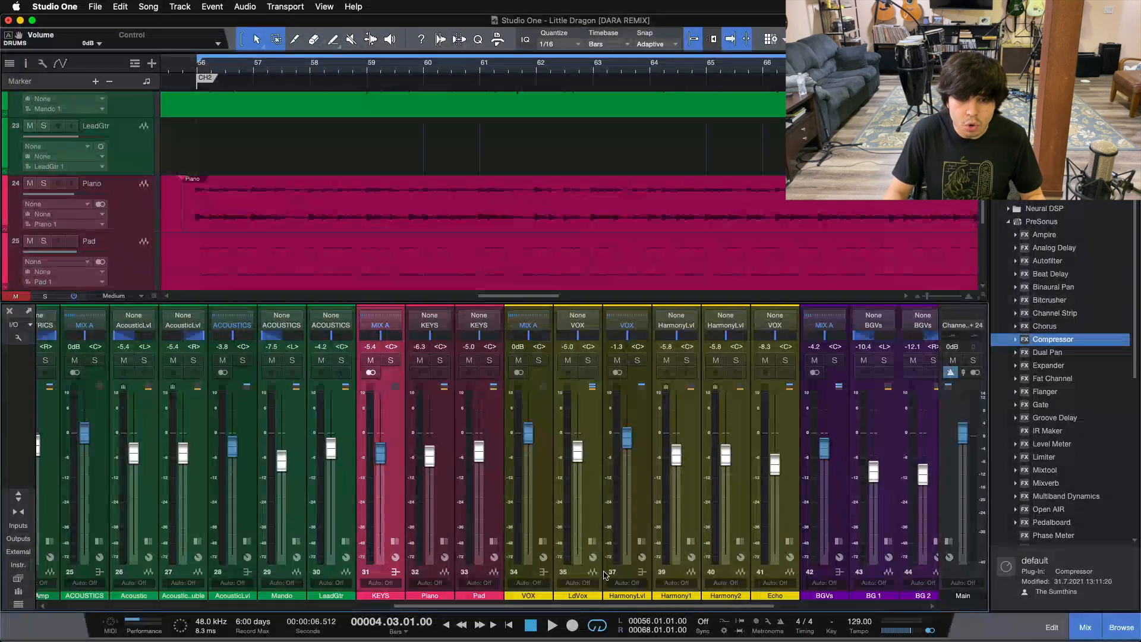
Select the LdVox channel, the VOX bus and the HarmonyLvl bus in turn
{"action": "left_click", "coordinate": [574, 476]}
{"action": "left_click", "coordinate": [523, 480]}
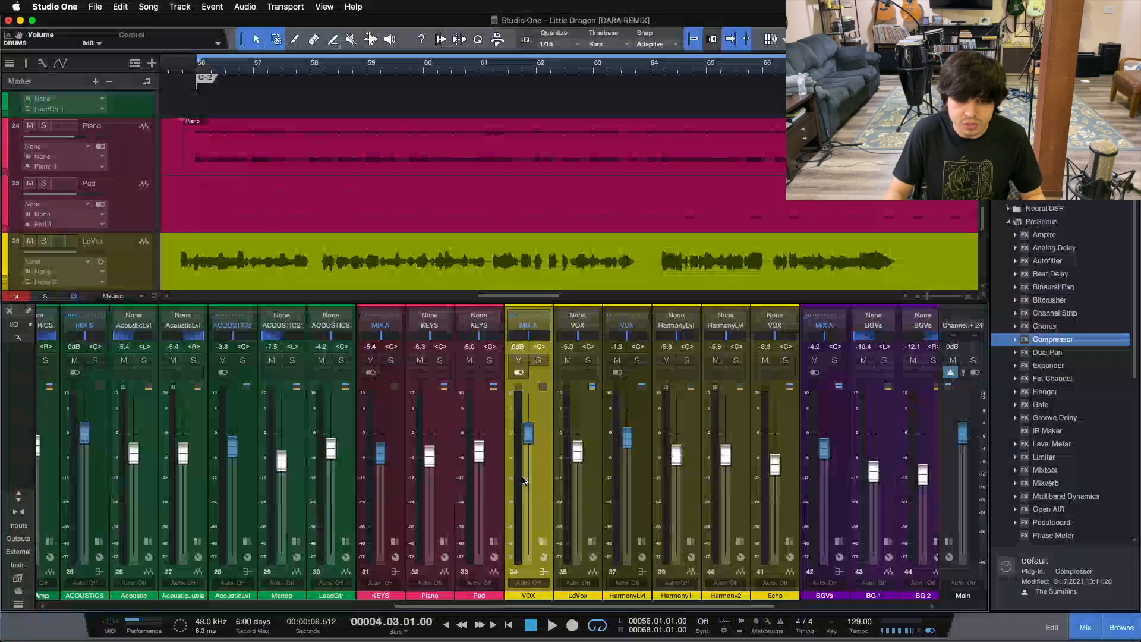
{"action": "left_click", "coordinate": [630, 488]}
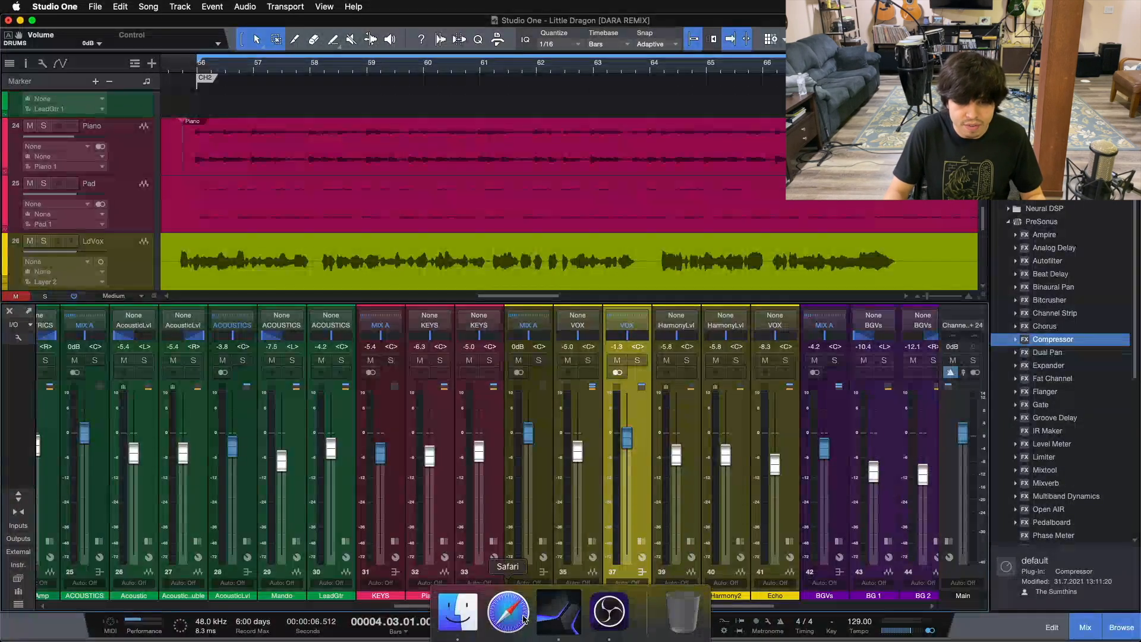
Select the BGVs bus, followed by the MIX A bus that the instrument and vocal buses feed
{"action": "scroll", "coordinate": [541, 605], "scroll_direction": "right", "scroll_amount": 10}
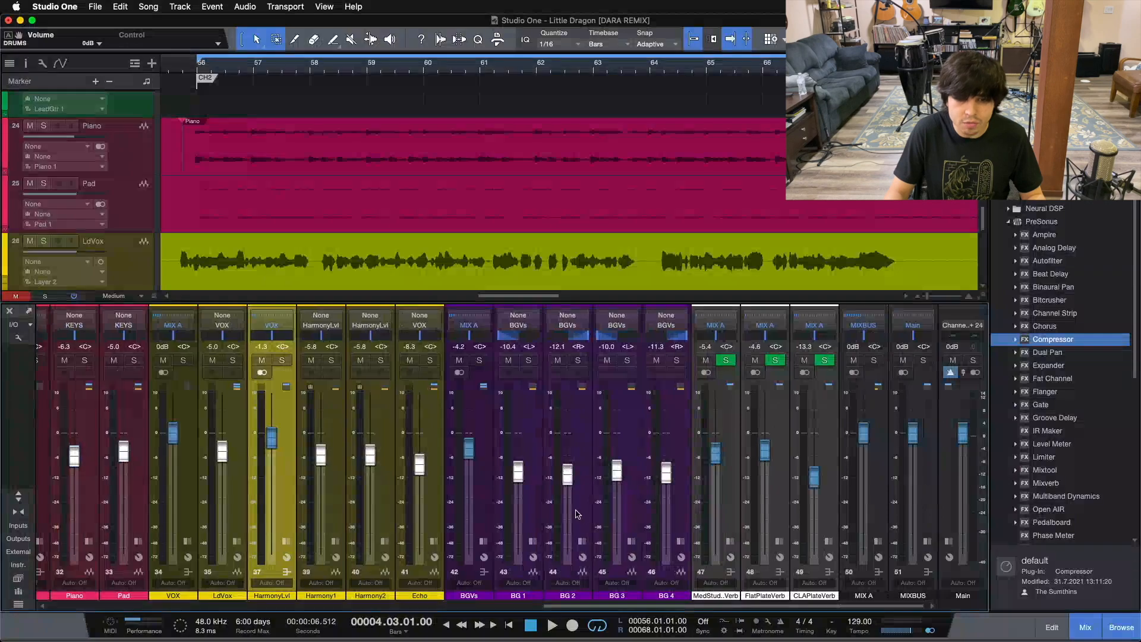
{"action": "left_click", "coordinate": [482, 494]}
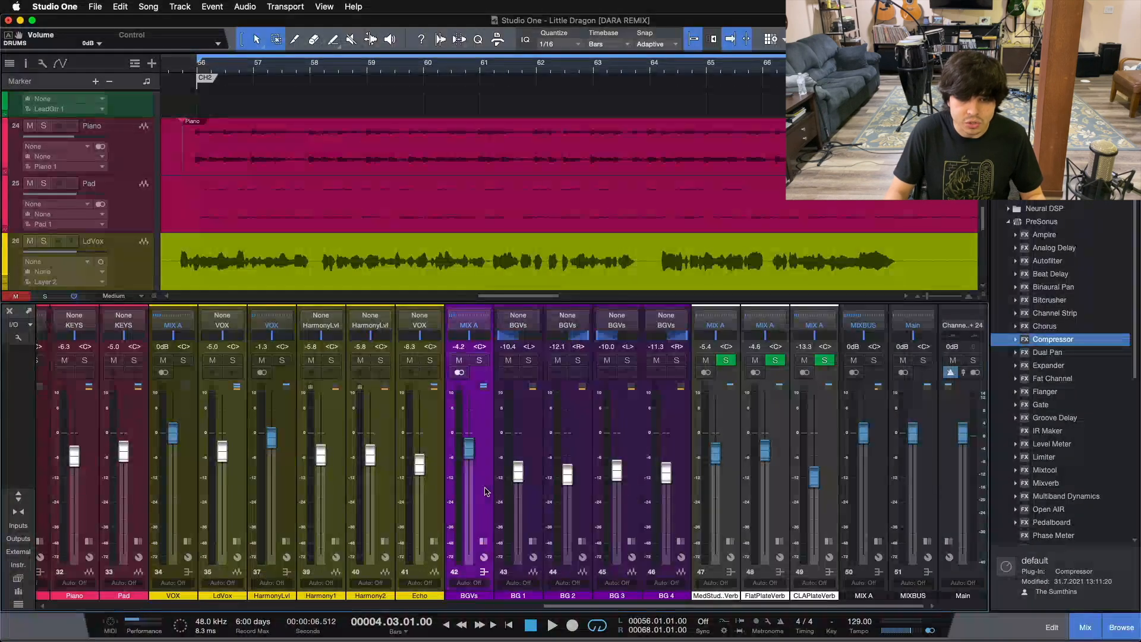
{"action": "left_click_drag", "start_coordinate": [609, 606], "coordinate": [771, 523]}
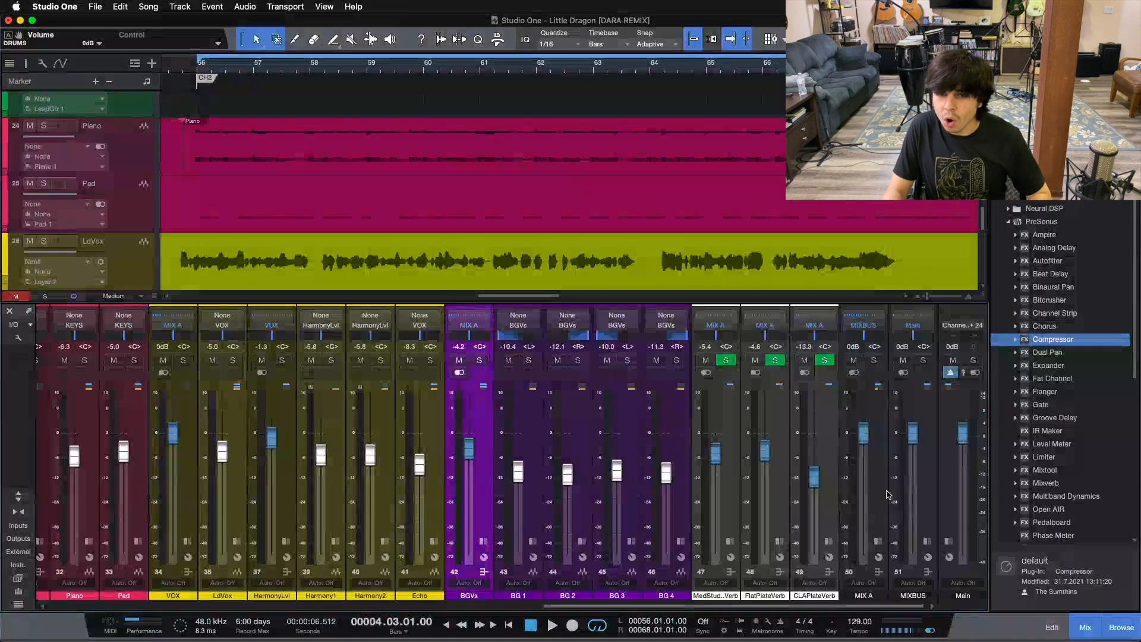
{"action": "left_click", "coordinate": [864, 526]}
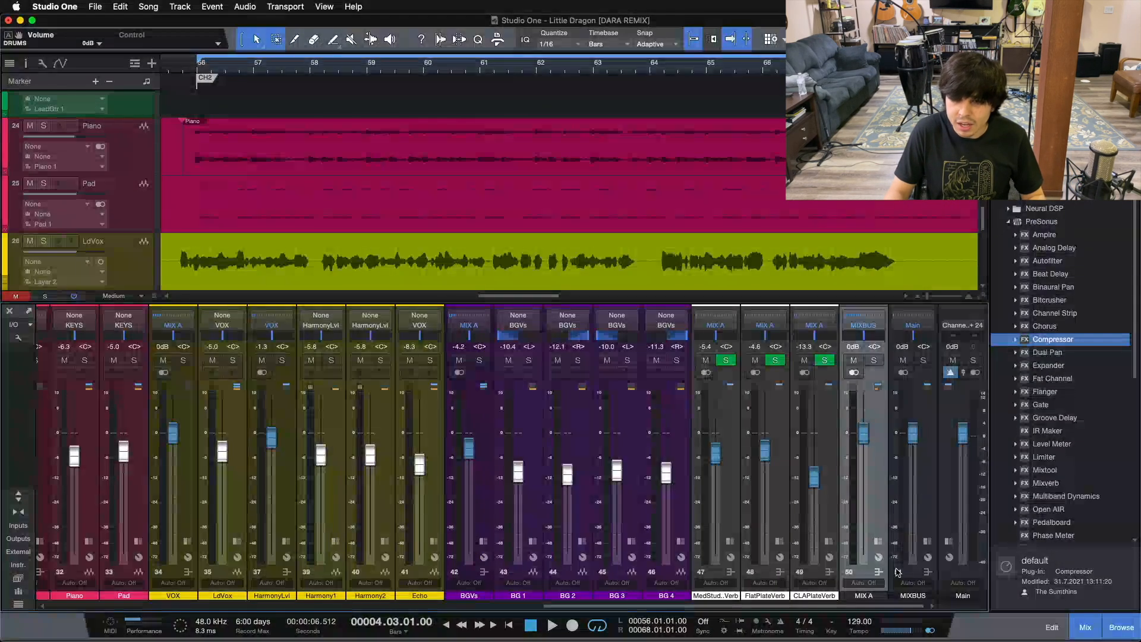
Select the Kick channel at the start of the mixer, followed by the Acoustic channel
{"action": "left_click_drag", "start_coordinate": [851, 609], "coordinate": [116, 594]}
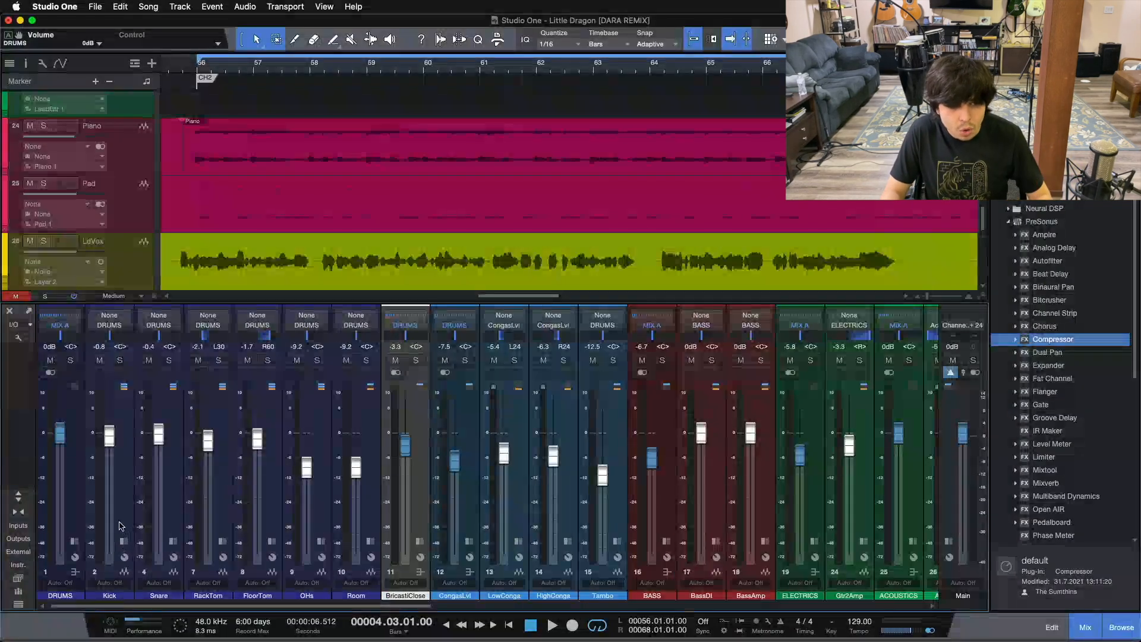
{"action": "left_click", "coordinate": [125, 502]}
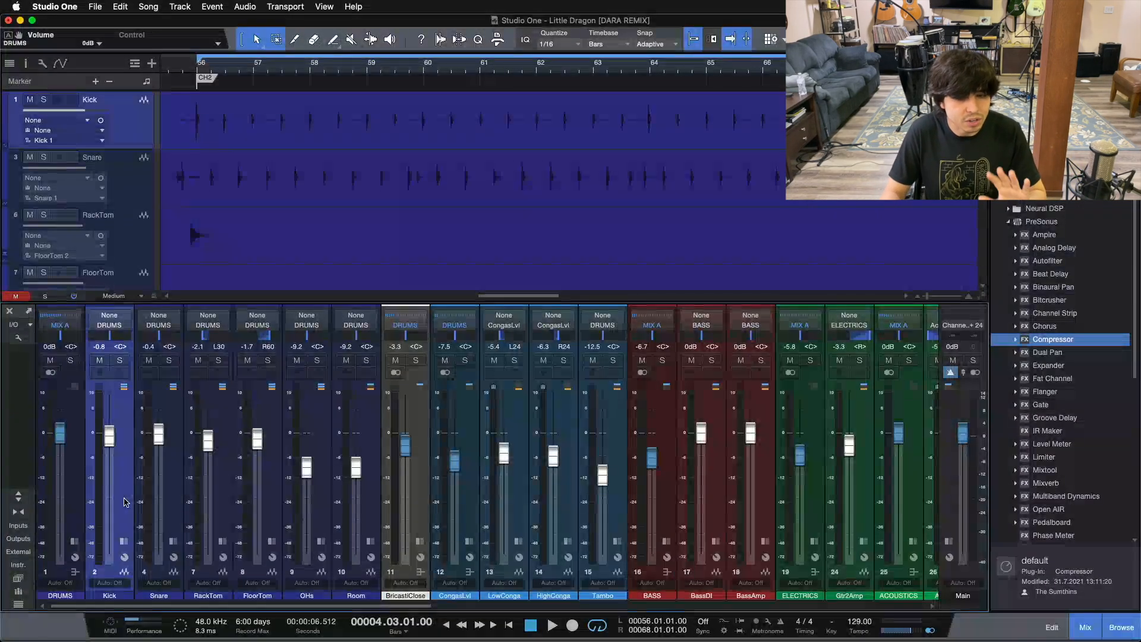
{"action": "left_click_drag", "start_coordinate": [176, 606], "coordinate": [409, 582]}
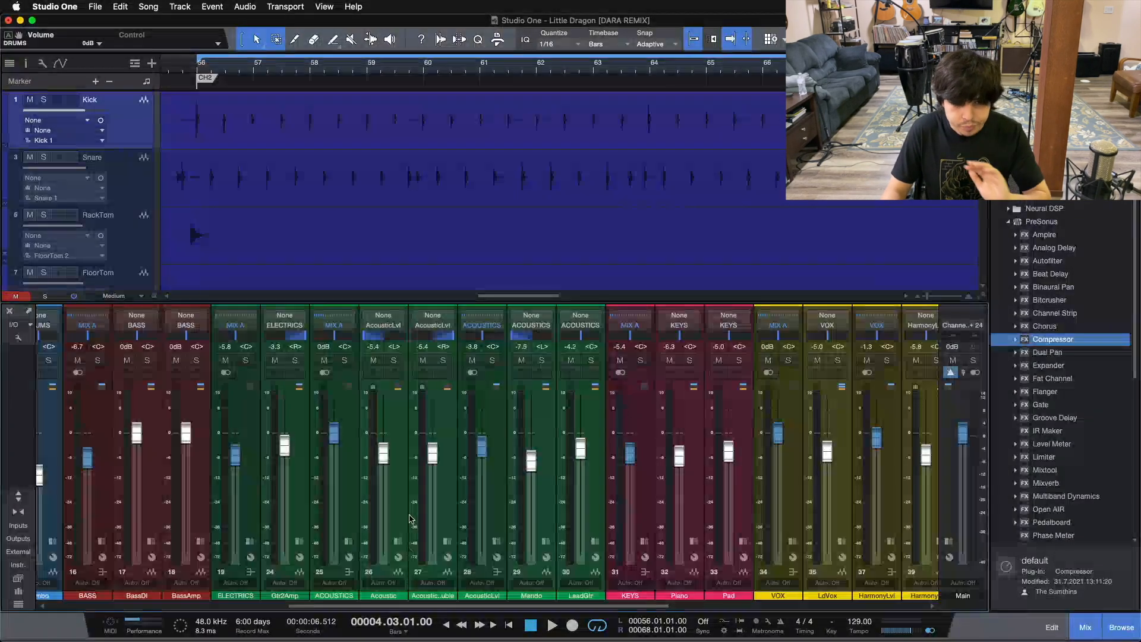
{"action": "left_click", "coordinate": [411, 515]}
{"action": "left_click", "coordinate": [404, 509]}
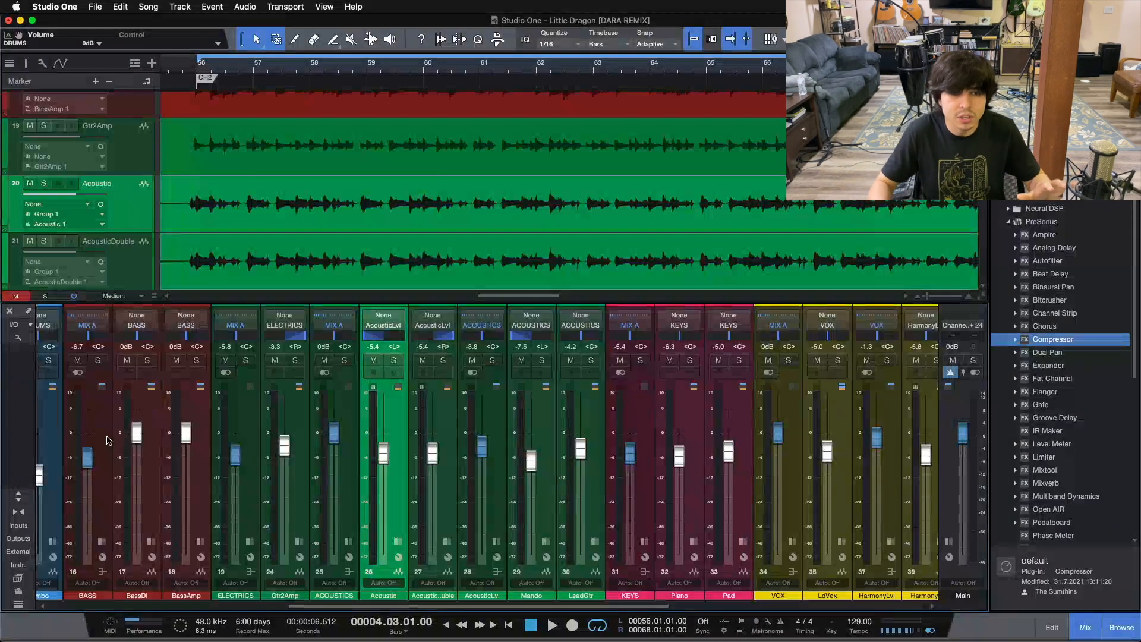
Select the AcousticLvl bus, the ACOUSTICS bus and the AcousticLvl bus again to compare their roles
{"action": "left_click", "coordinate": [482, 421]}
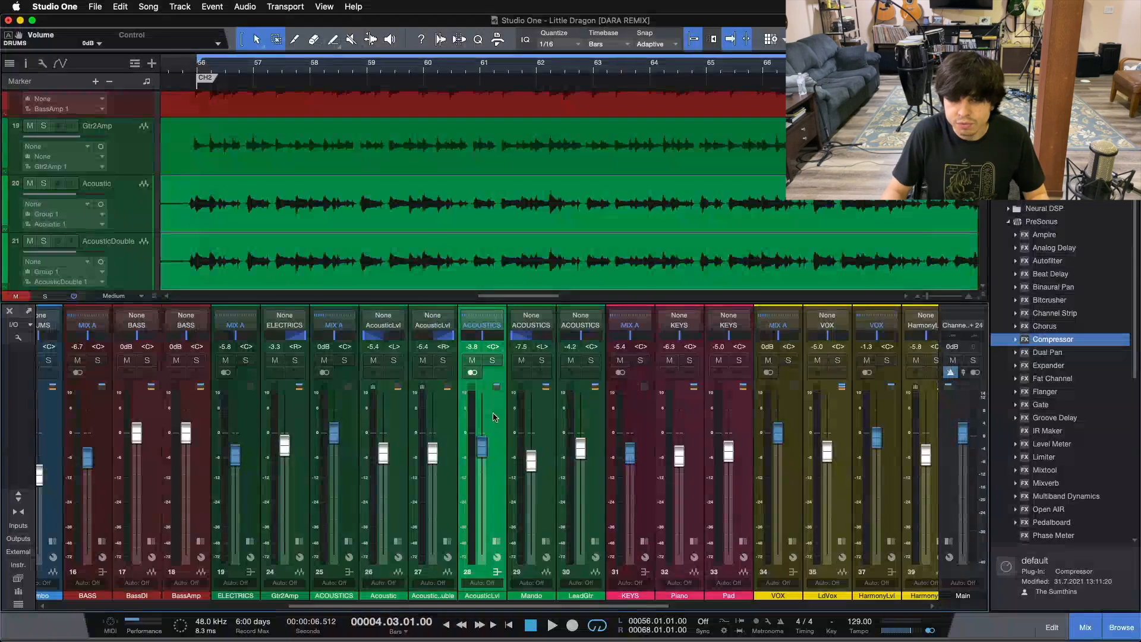
{"action": "left_click", "coordinate": [333, 492]}
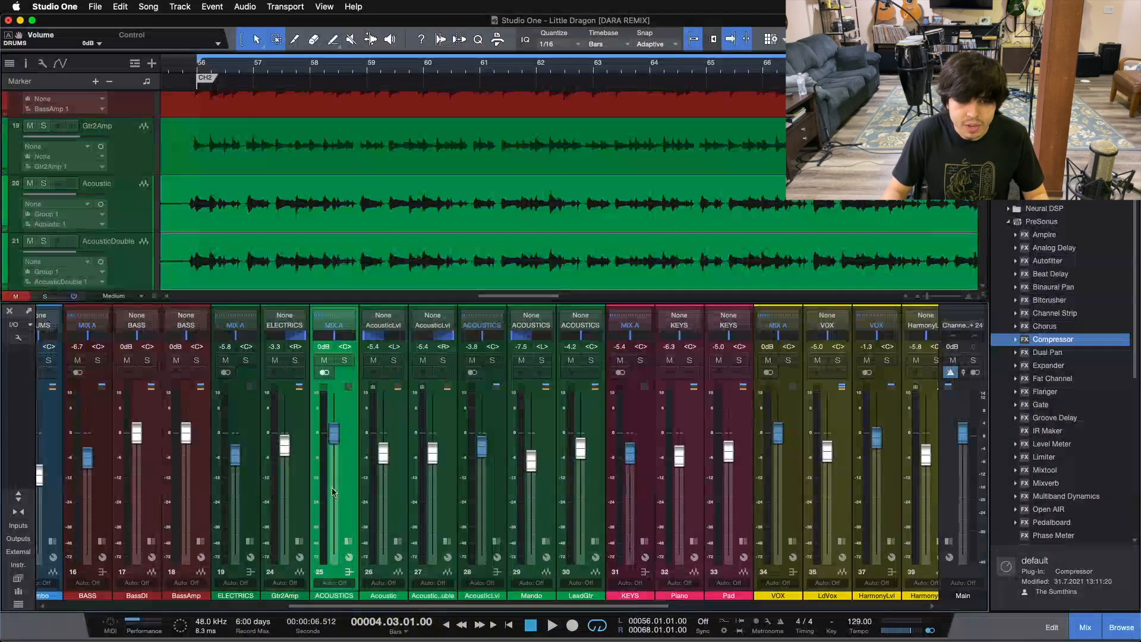
{"action": "left_click", "coordinate": [491, 459]}
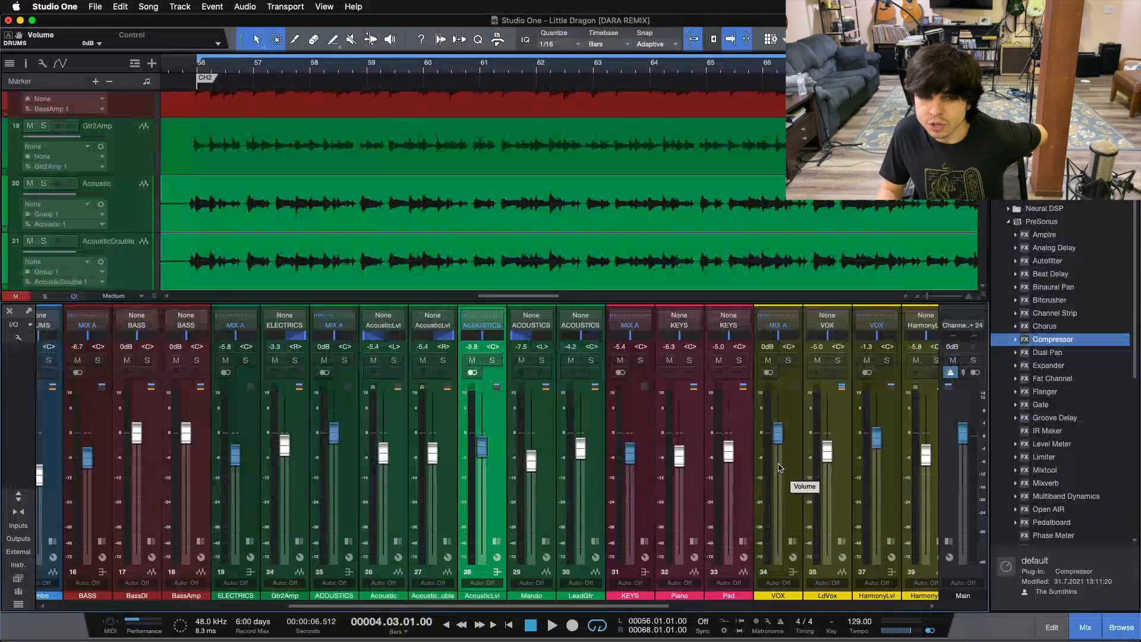
Solo the AcousticLvl bus and play the song from the loop start at bar 56, stopping around bar 64
{"action": "key", "text": "KP_1"}
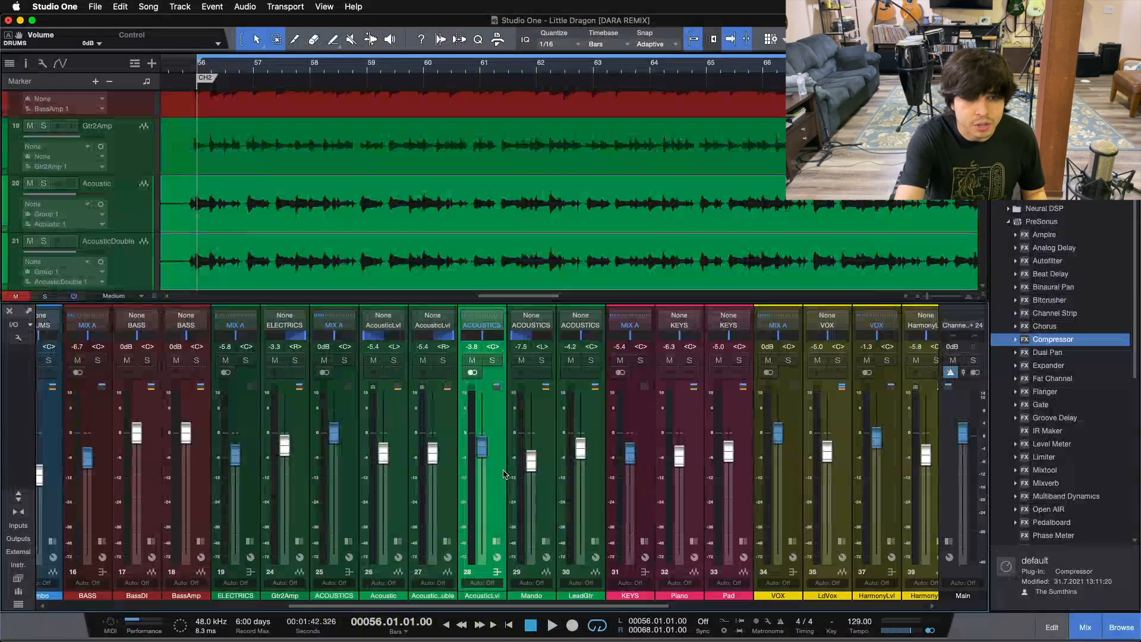
{"action": "left_click", "coordinate": [493, 361]}
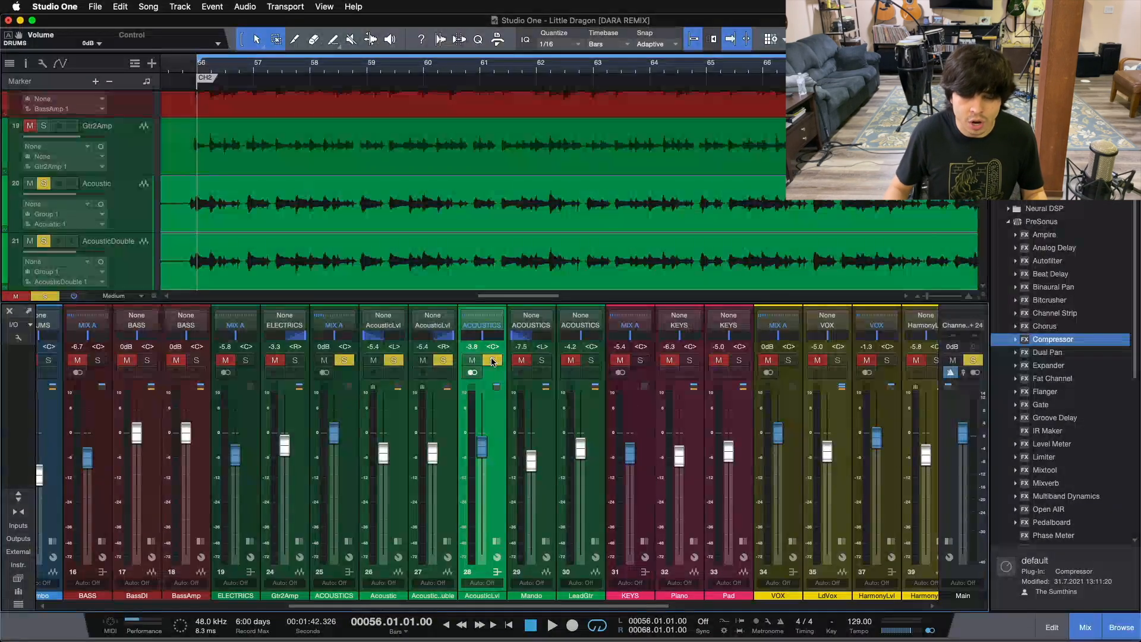
{"action": "key", "text": "space"}
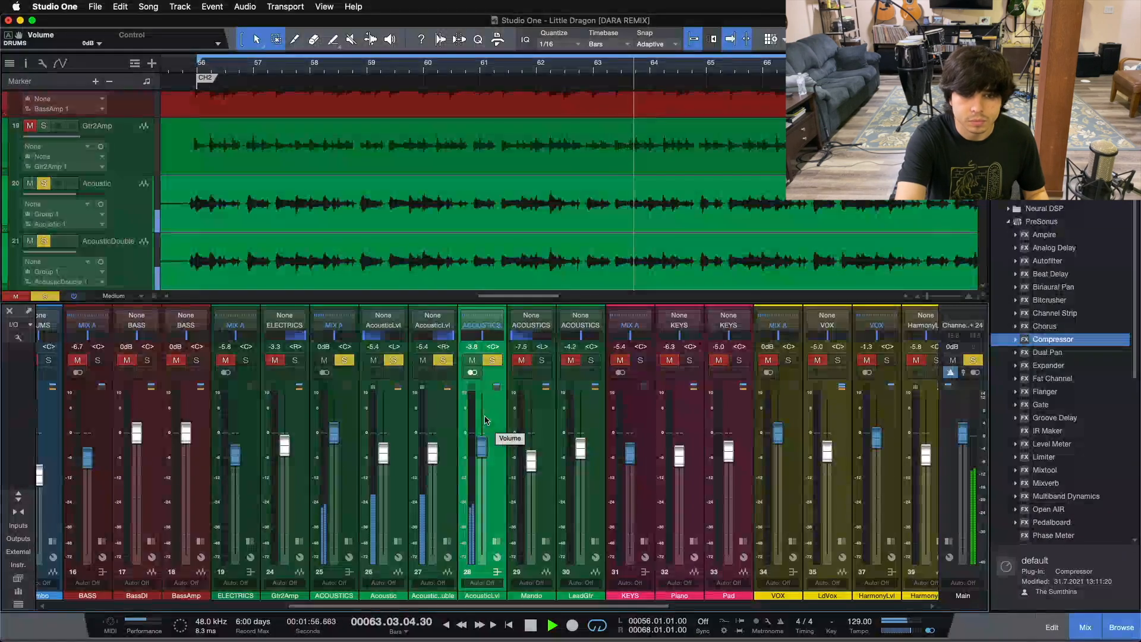
{"action": "key", "text": "space"}
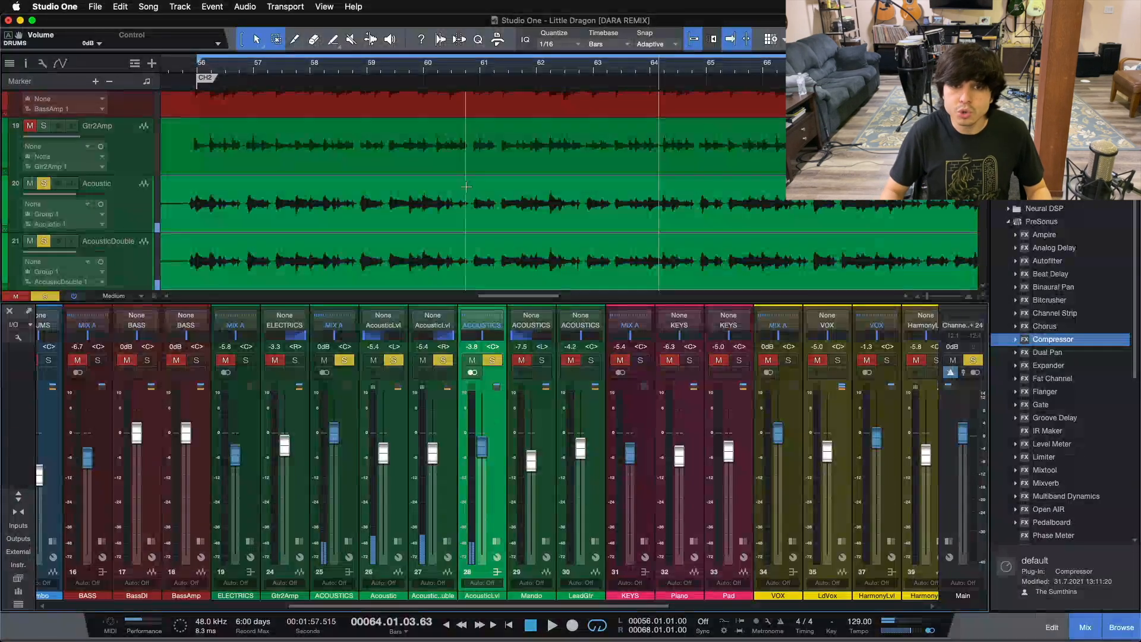
Select the Acoustic and AcousticDouble channels together, followed by the AcousticLvl bus that they feed
{"action": "key", "text": "shift+z"}
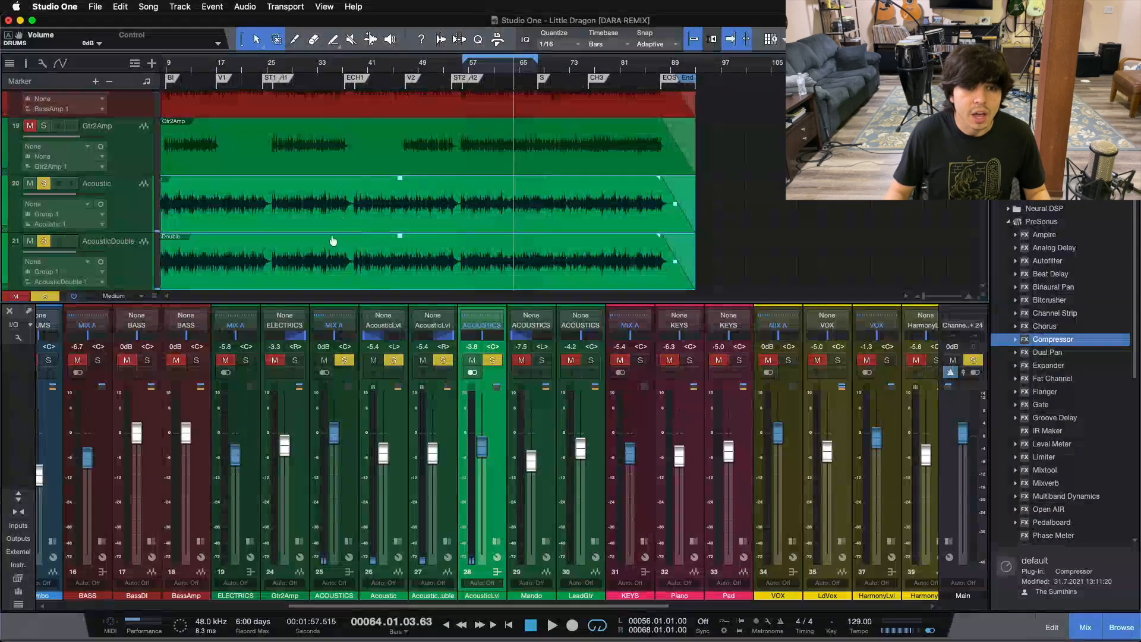
{"action": "scroll", "coordinate": [225, 68], "scroll_direction": "left", "scroll_amount": 3}
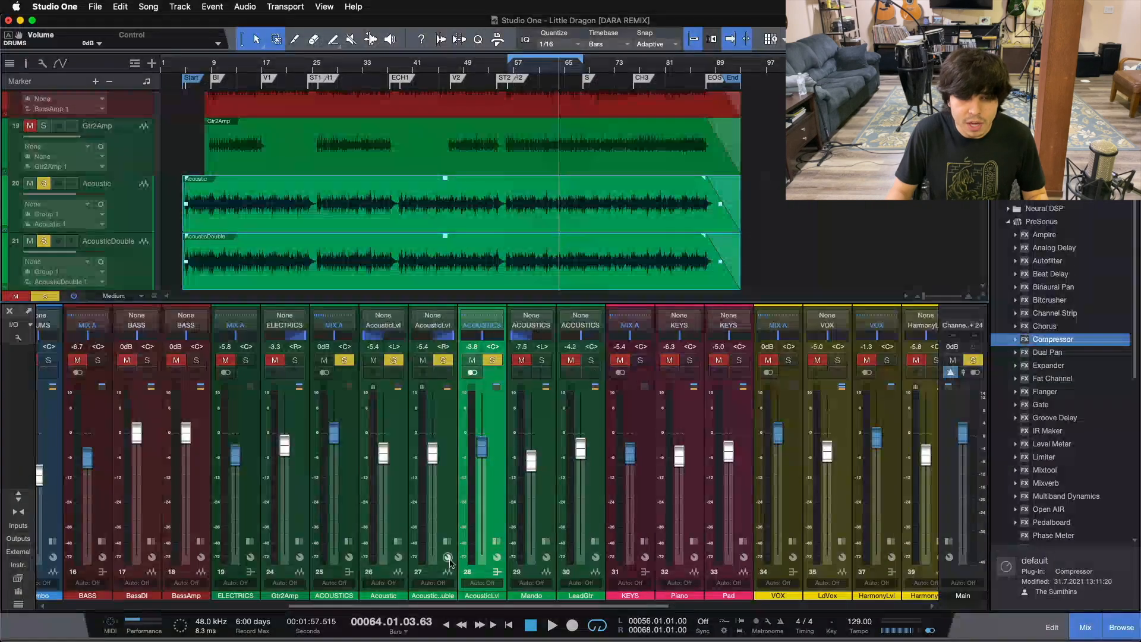
{"action": "left_click", "coordinate": [393, 482]}
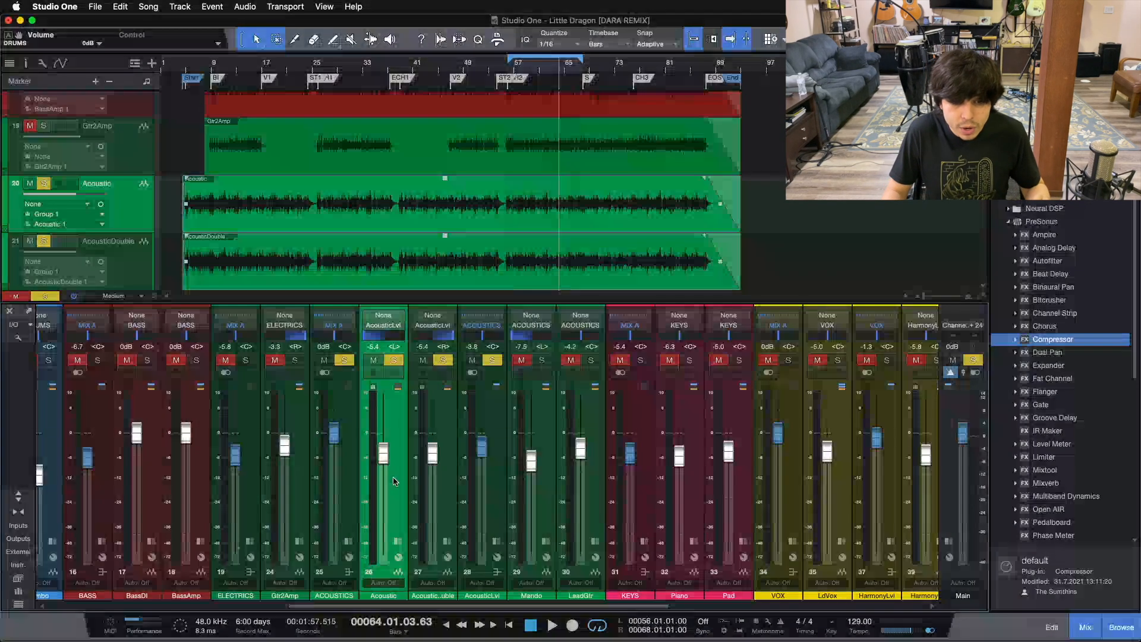
{"action": "left_click", "coordinate": [437, 497], "text": "shift"}
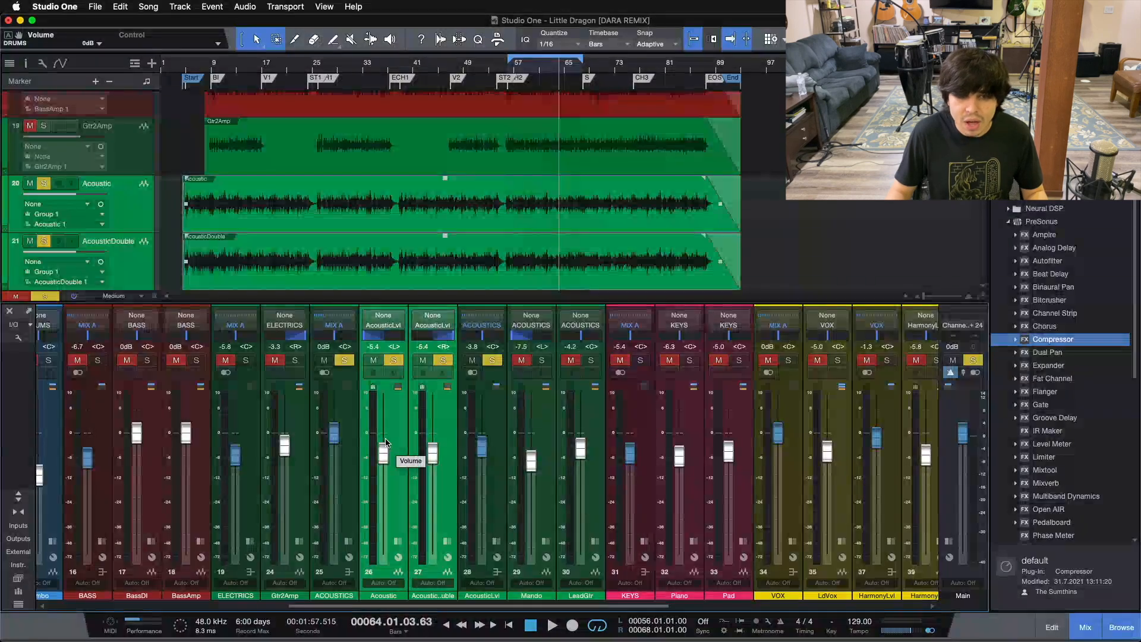
{"action": "left_click", "coordinate": [496, 474]}
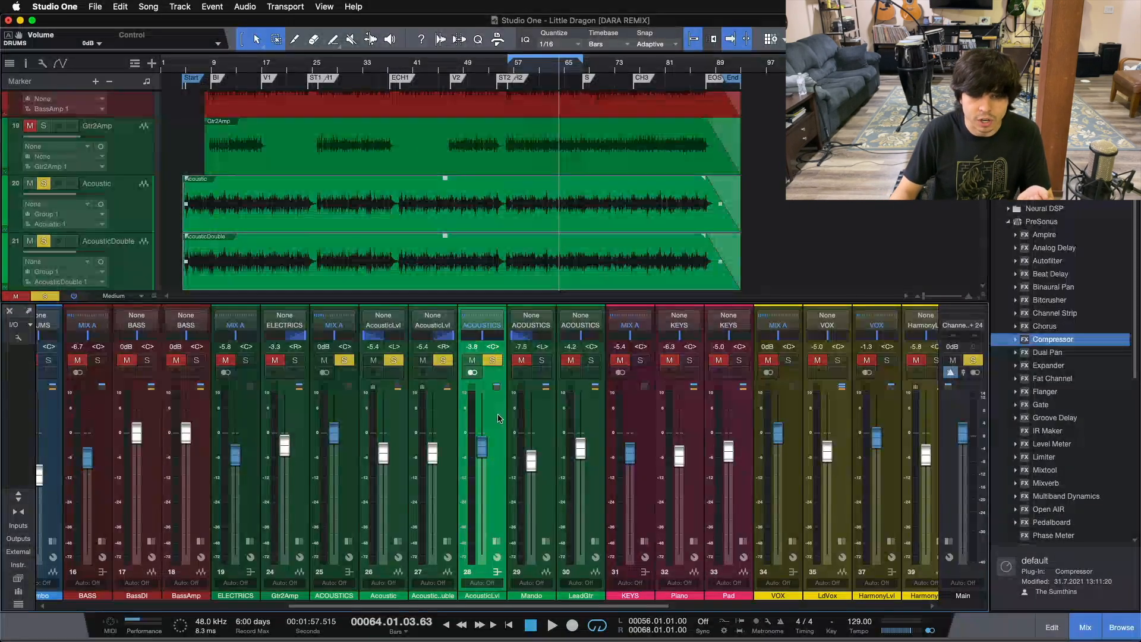
Return to the loop start at bar 56, unsolo the AcousticLvl bus, and select the Acoustic and AcousticDouble channels together
{"action": "key", "text": "KP_1"}
{"action": "key", "text": "s"}
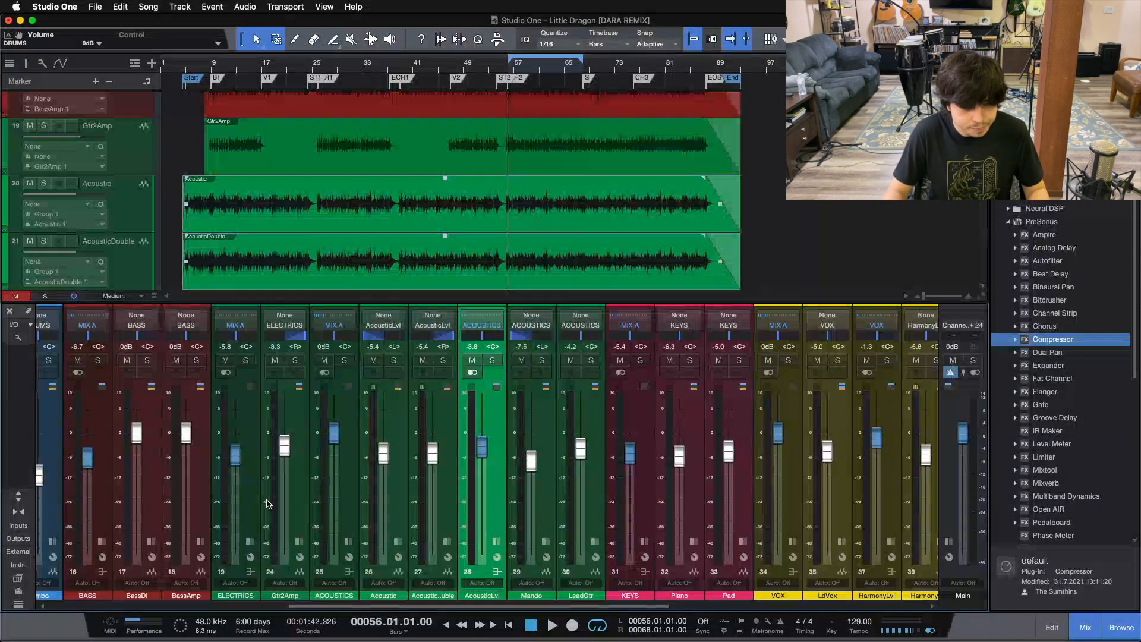
{"action": "left_click_drag", "start_coordinate": [480, 449], "coordinate": [481, 446]}
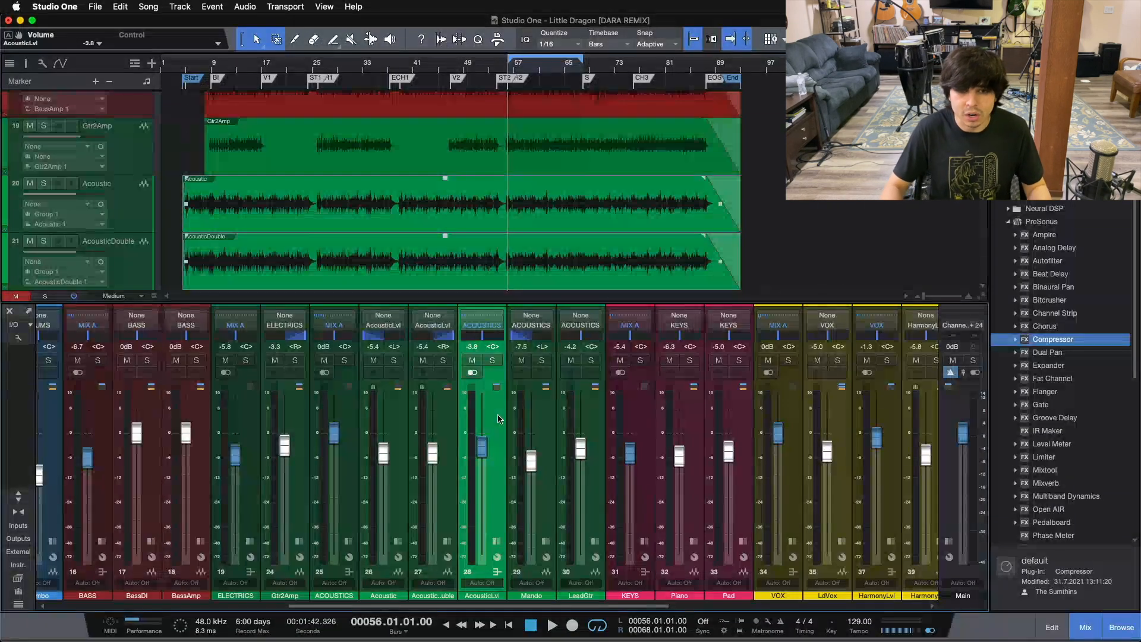
{"action": "left_click", "coordinate": [427, 429]}
{"action": "left_click", "coordinate": [387, 438], "text": "shift"}
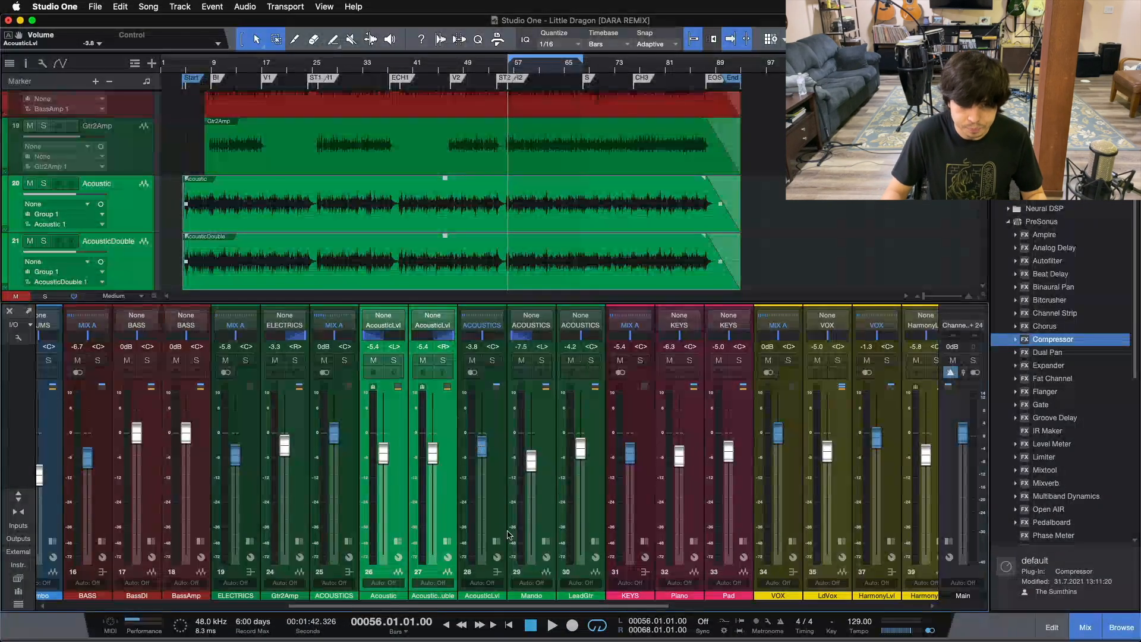
Play the full mix from bar 56 while riding the AcousticLvl bus fader, and bring it back to -3.8 dB
{"action": "scroll", "coordinate": [483, 453], "scroll_direction": "down", "scroll_amount": 3}
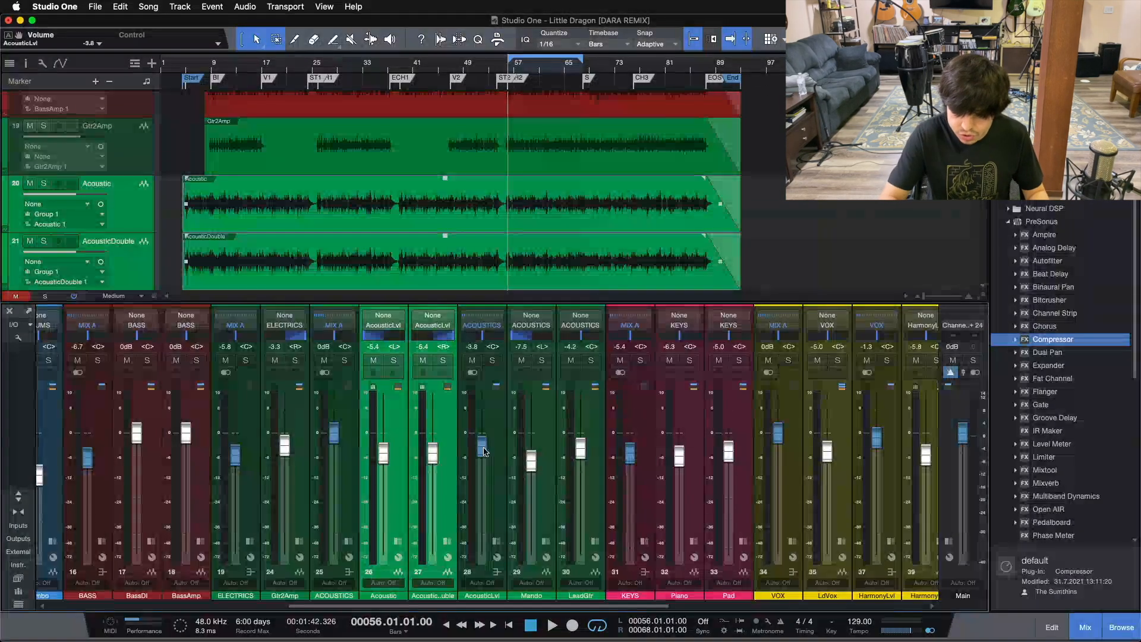
{"action": "key", "text": "space"}
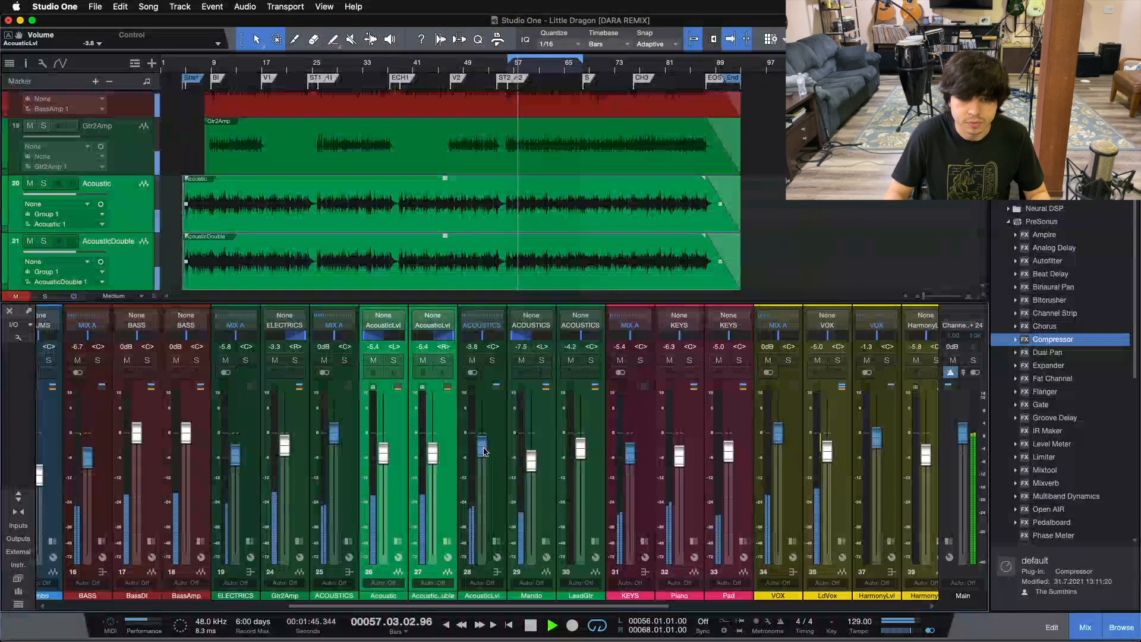
{"action": "left_click_drag", "start_coordinate": [484, 451], "coordinate": [484, 441]}
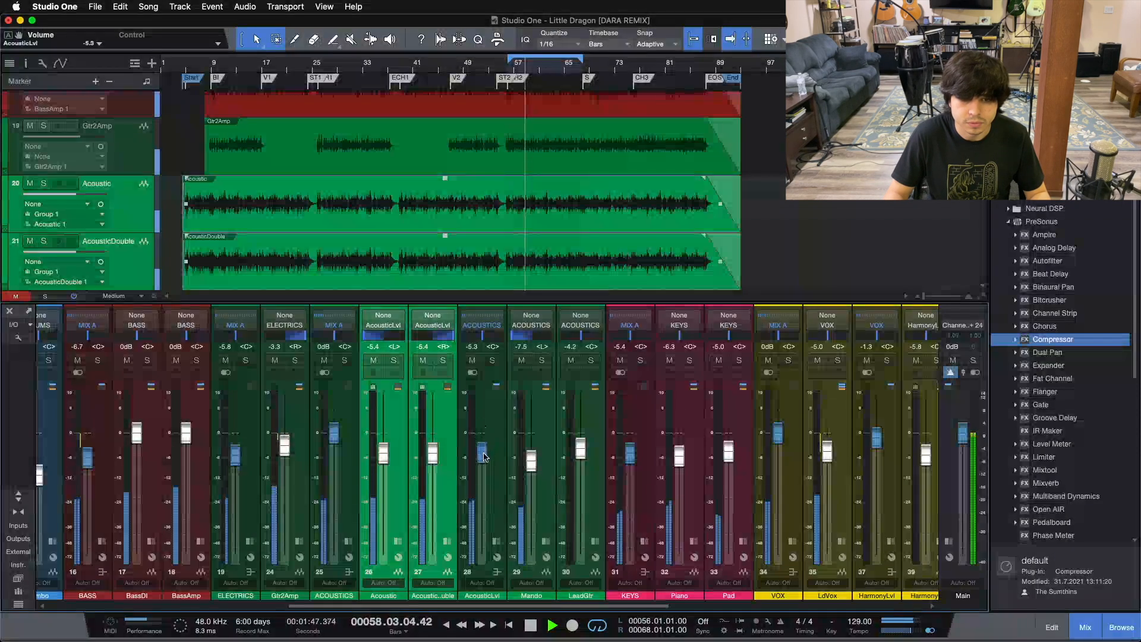
{"action": "mouse_move", "coordinate": [483, 442]}
{"action": "left_mouse_down"}
{"action": "mouse_move", "coordinate": [486, 515]}
{"action": "mouse_move", "coordinate": [485, 446]}
{"action": "left_mouse_up"}
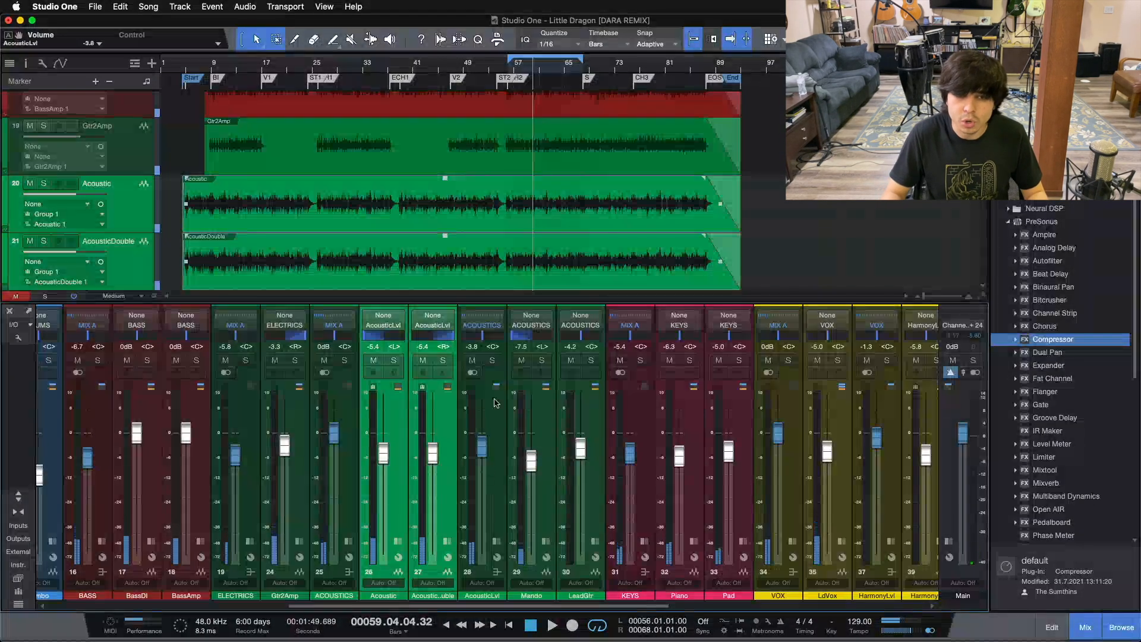
Solo the AcousticLvl bus, play from bar 56 while pulling its fader down, and undo the fader move
{"action": "left_click", "coordinate": [492, 360]}
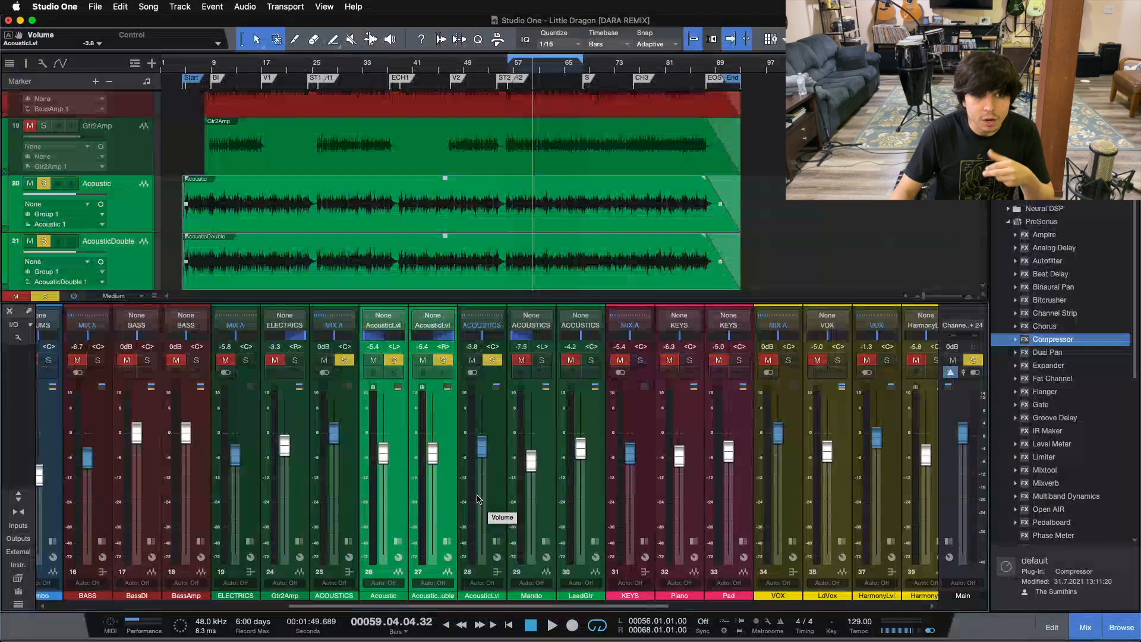
{"action": "key", "text": "KP_1"}
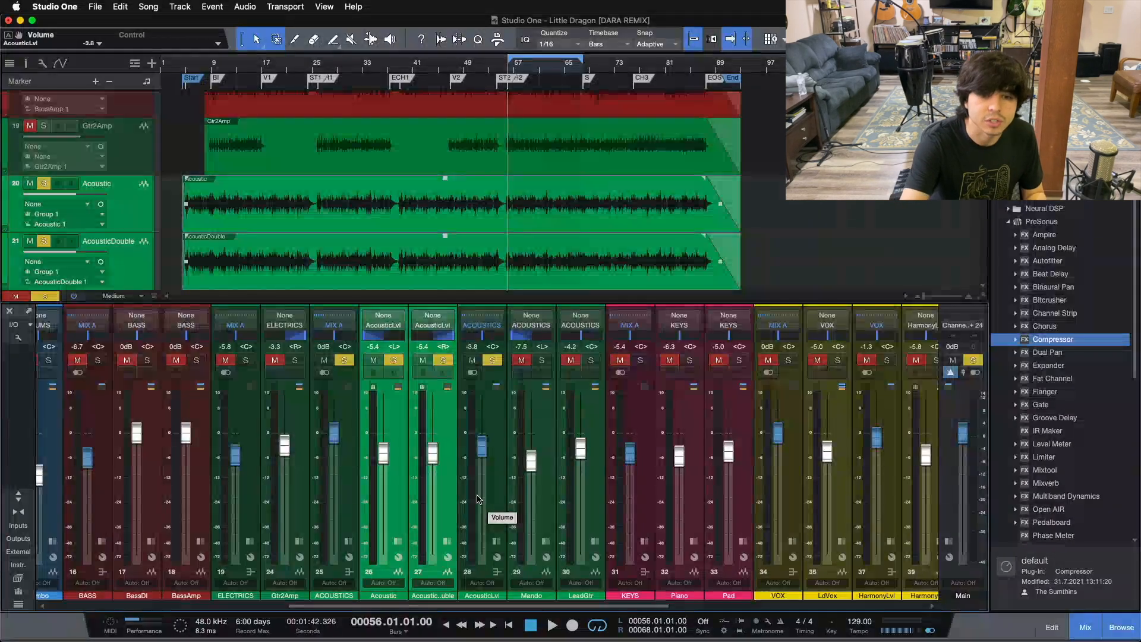
{"action": "key", "text": "space"}
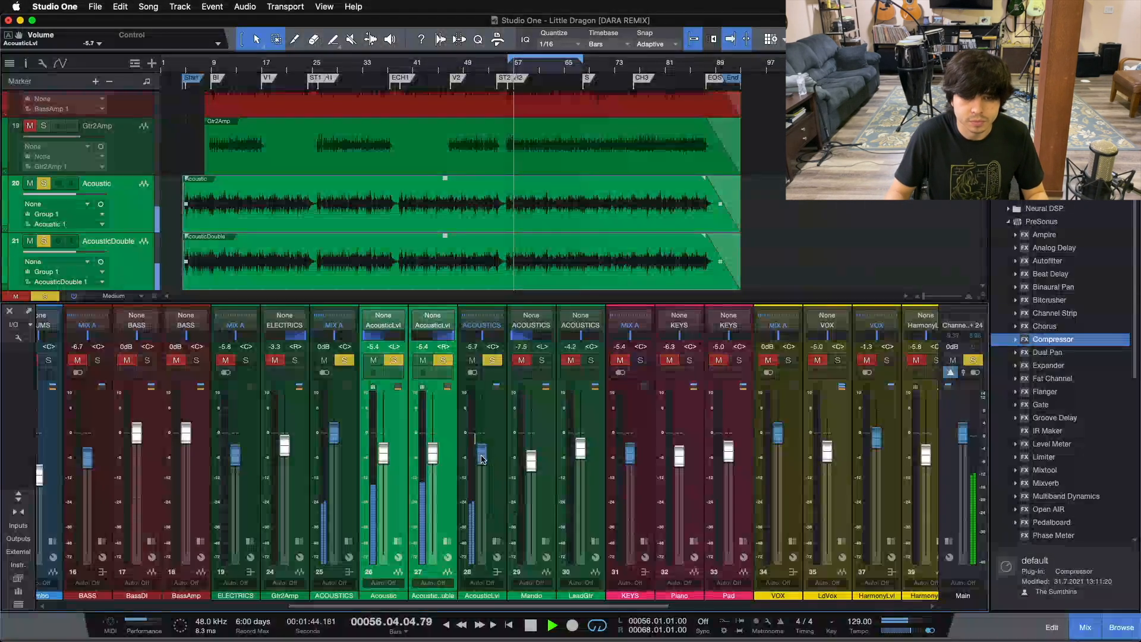
{"action": "left_click_drag", "start_coordinate": [482, 450], "coordinate": [482, 487]}
{"action": "key", "text": "super+z"}
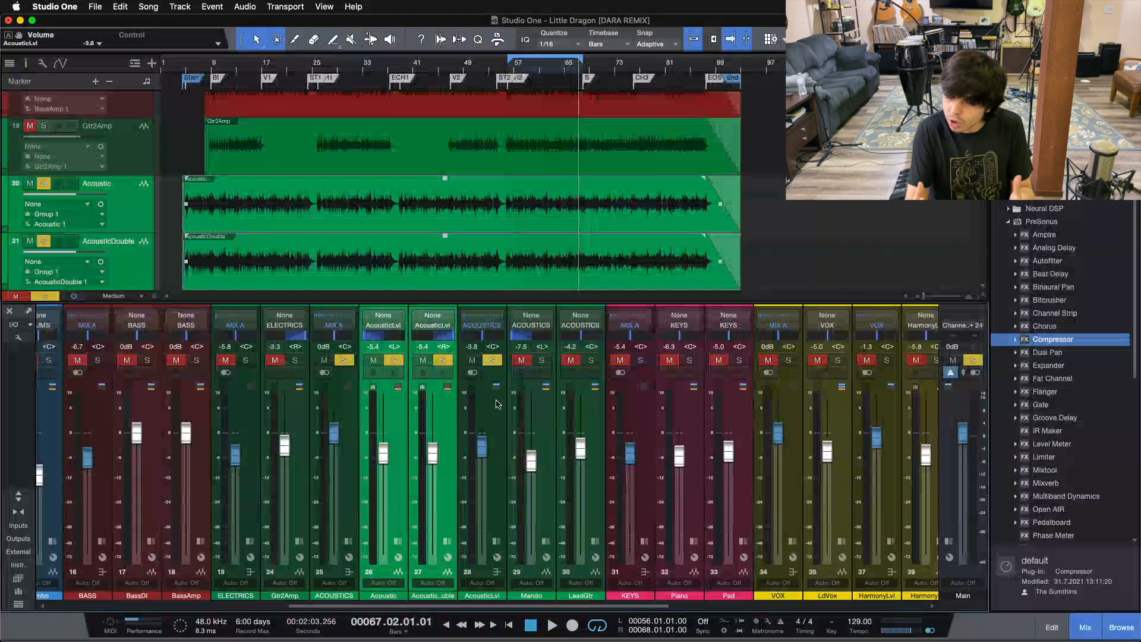
Unsolo the AcousticLvl bus and select the Piano and Pad channels, followed by the KEYS bus that they feed
{"action": "left_click_drag", "start_coordinate": [446, 605], "coordinate": [528, 600]}
{"action": "key", "text": "s"}
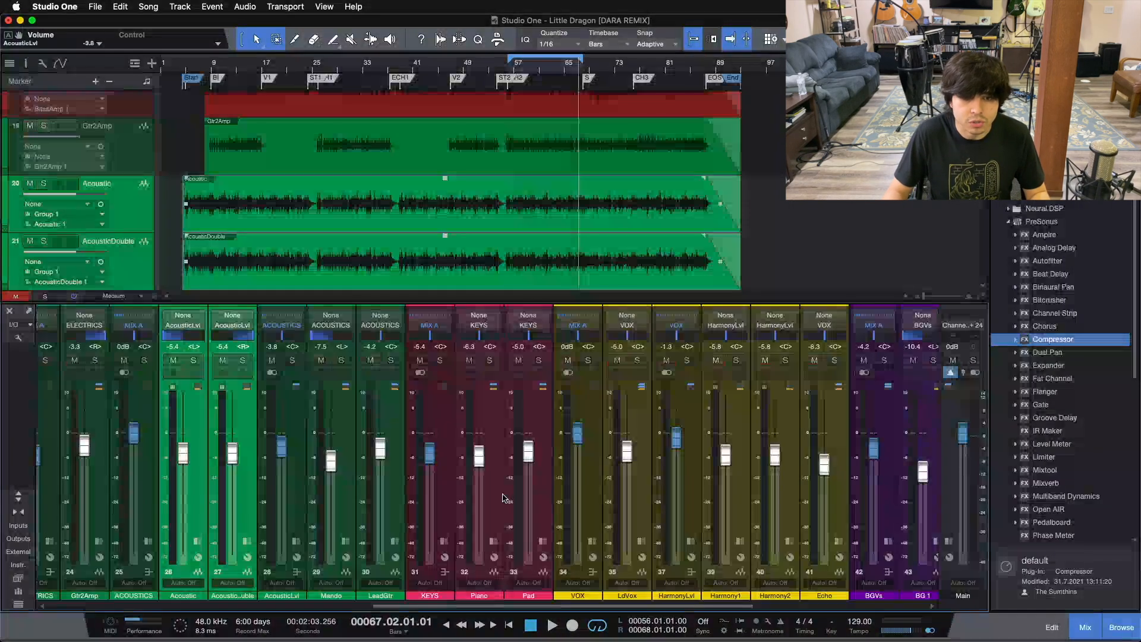
{"action": "left_click", "coordinate": [500, 496]}
{"action": "left_click", "coordinate": [534, 493]}
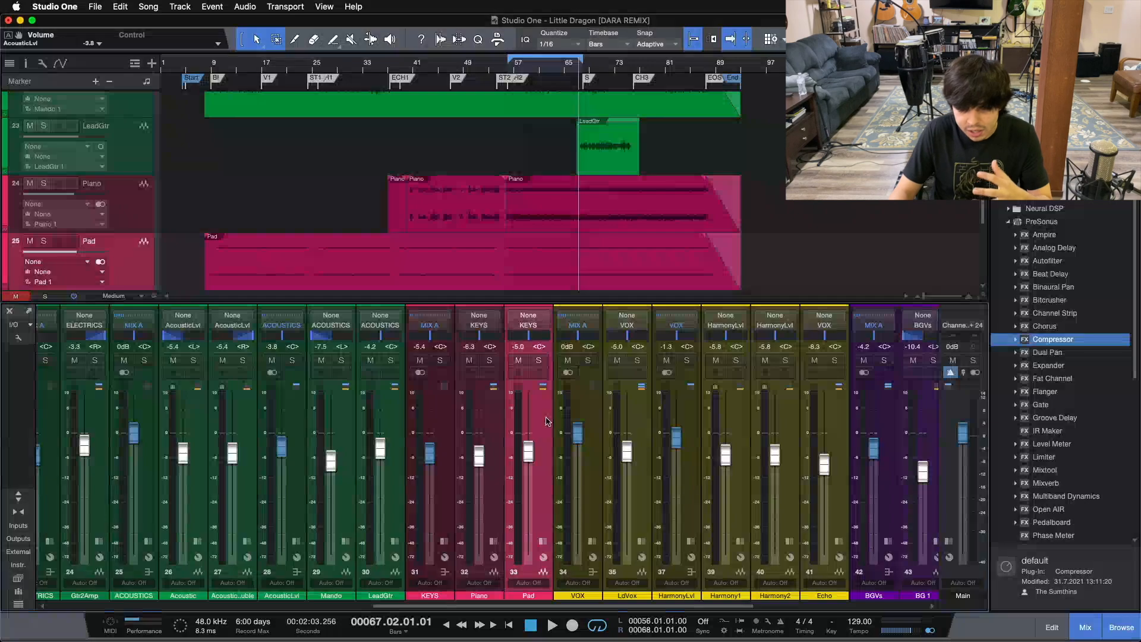
{"action": "left_click", "coordinate": [428, 451]}
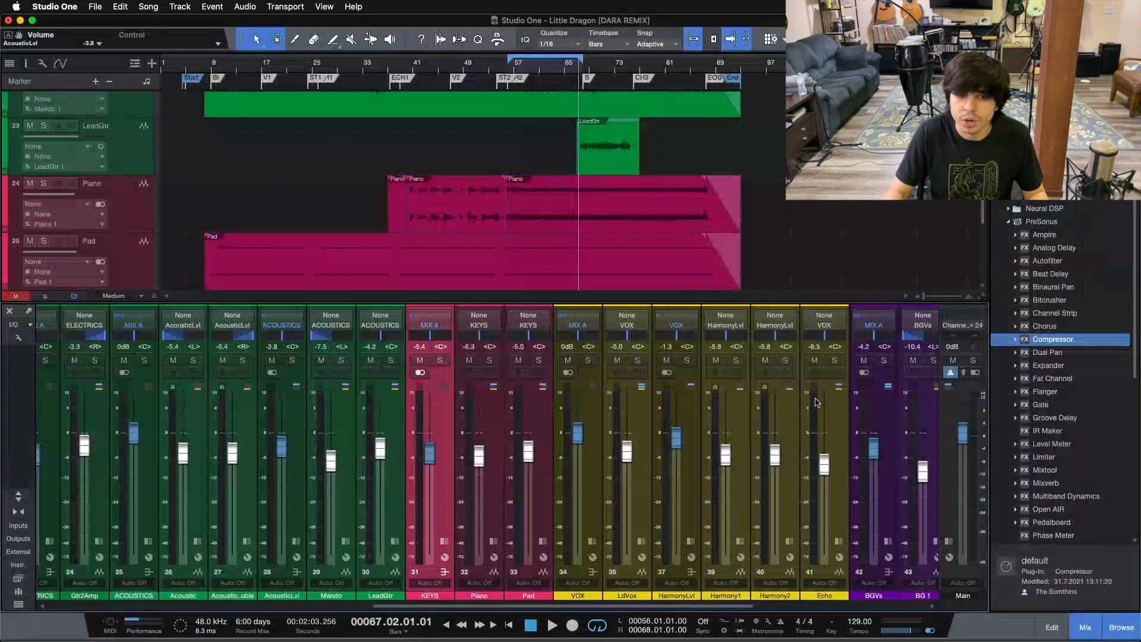
Play the full mix from bar 56 and set the KEYS bus fader to 0 dB
{"action": "key", "text": "space"}
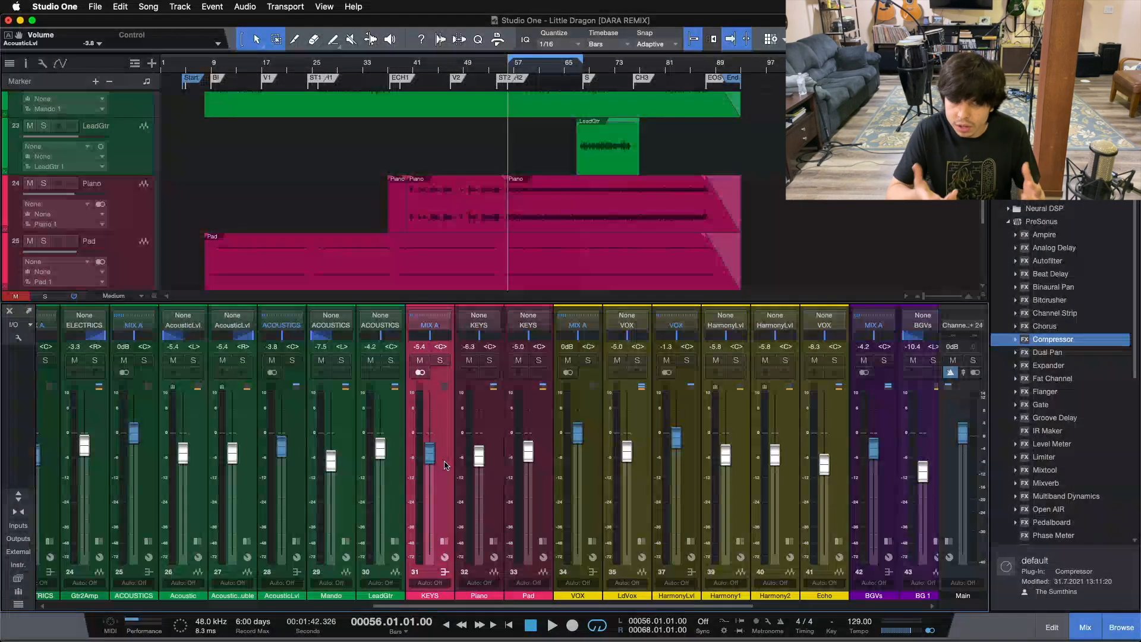
{"action": "key", "text": "space"}
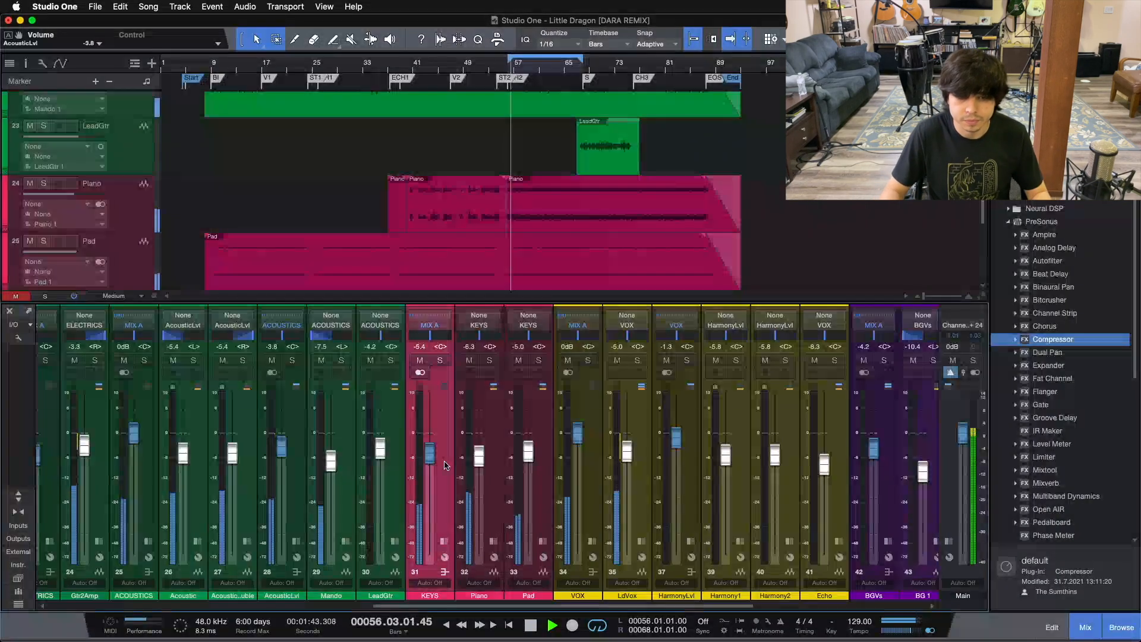
{"action": "left_click", "coordinate": [431, 452], "text": "alt"}
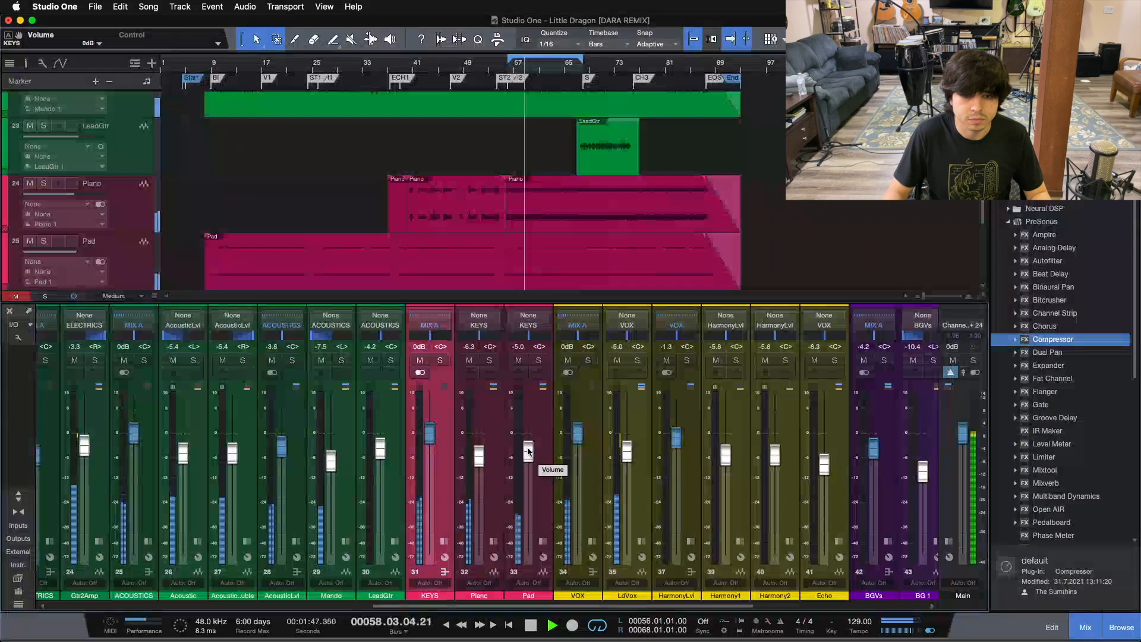
Select the Piano and Pad channels together and lower their faders to -11.7 dB and -10.4 dB during playback
{"action": "left_click", "coordinate": [503, 420]}
{"action": "left_click", "coordinate": [542, 419], "text": "shift"}
{"action": "left_click_drag", "start_coordinate": [527, 450], "coordinate": [530, 460]}
{"action": "scroll", "coordinate": [529, 461], "scroll_direction": "down", "scroll_amount": 4}
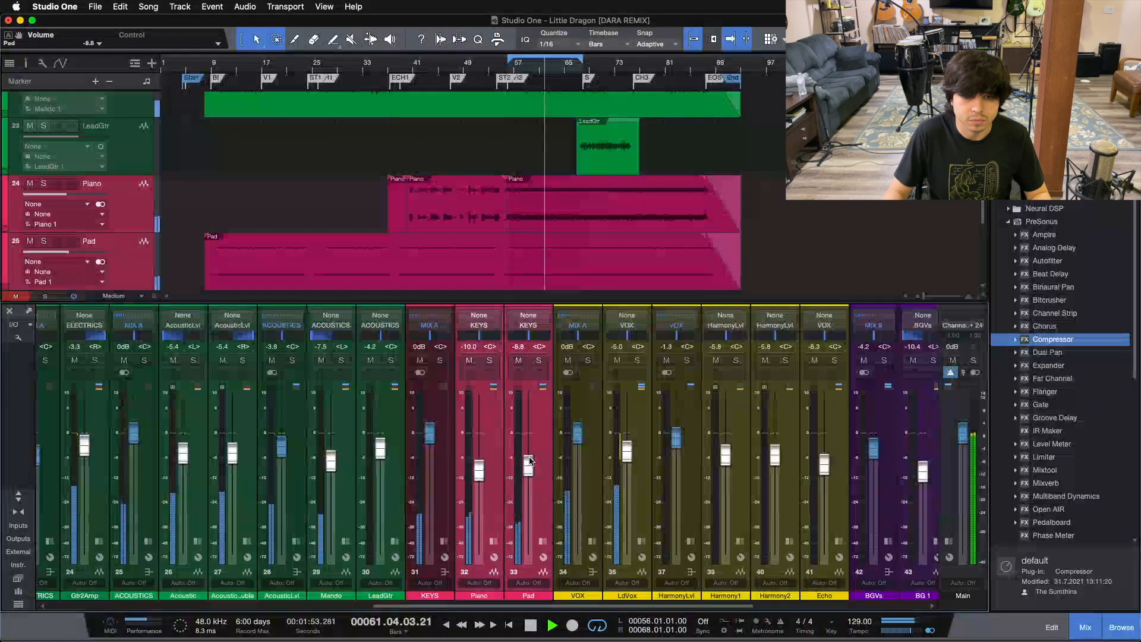
{"action": "scroll", "coordinate": [529, 460], "scroll_direction": "down", "scroll_amount": 1}
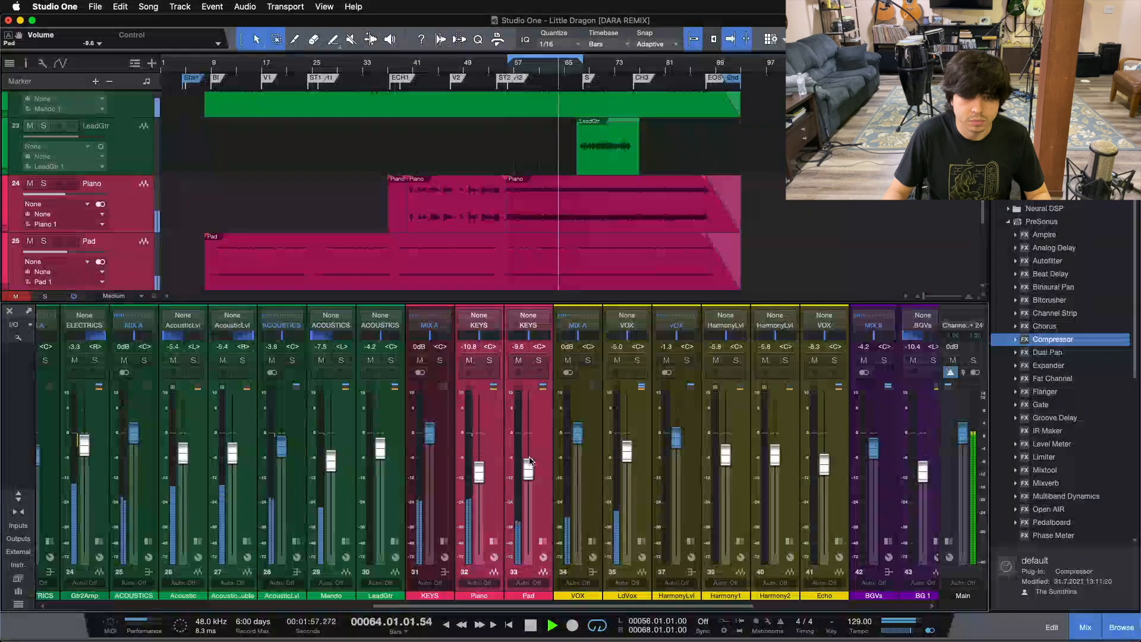
{"action": "scroll", "coordinate": [529, 461], "scroll_direction": "down", "scroll_amount": 1}
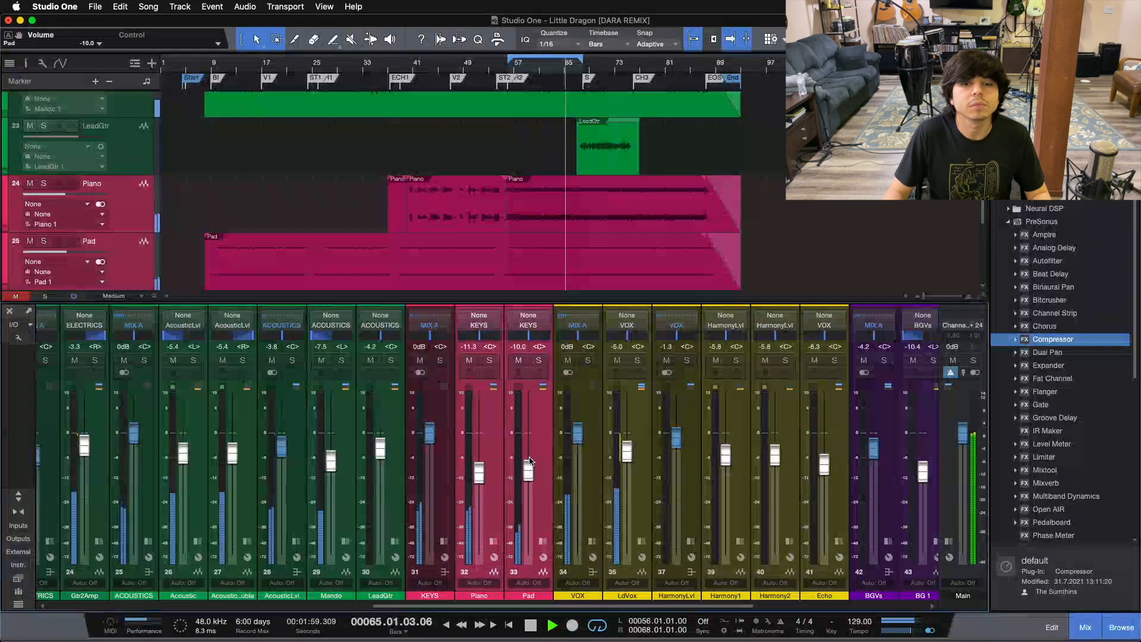
{"action": "scroll", "coordinate": [478, 469], "scroll_direction": "down", "scroll_amount": 1}
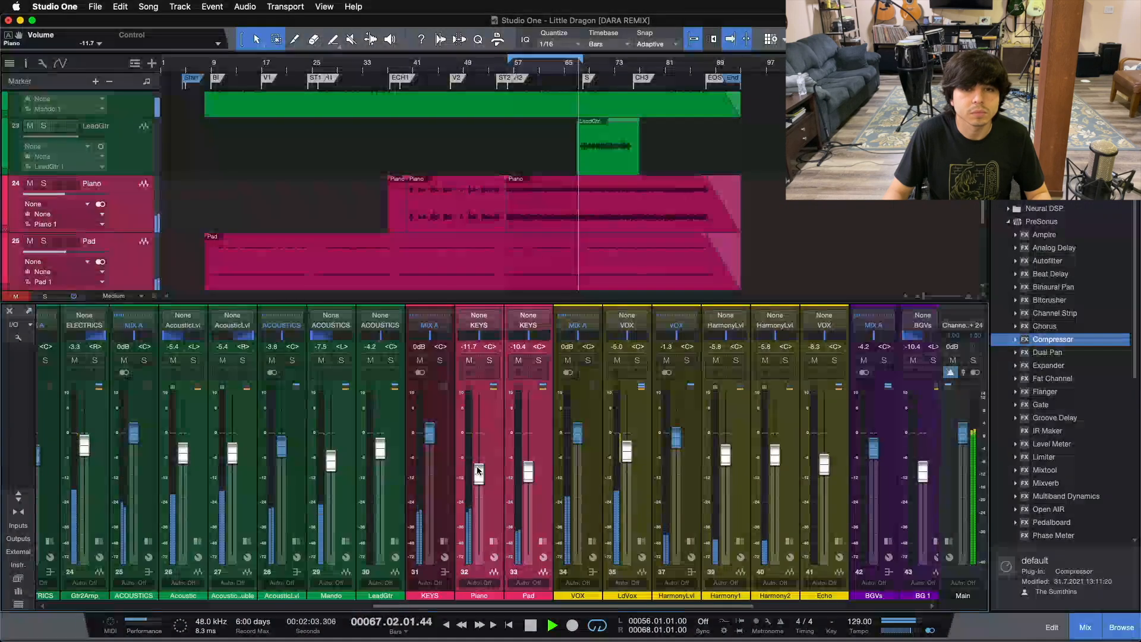
Raise the linked Piano and Pad faders in small moves to -5.8 dB and -4.6 dB while the loop plays
{"action": "scroll", "coordinate": [479, 471], "scroll_direction": "up", "scroll_amount": 2}
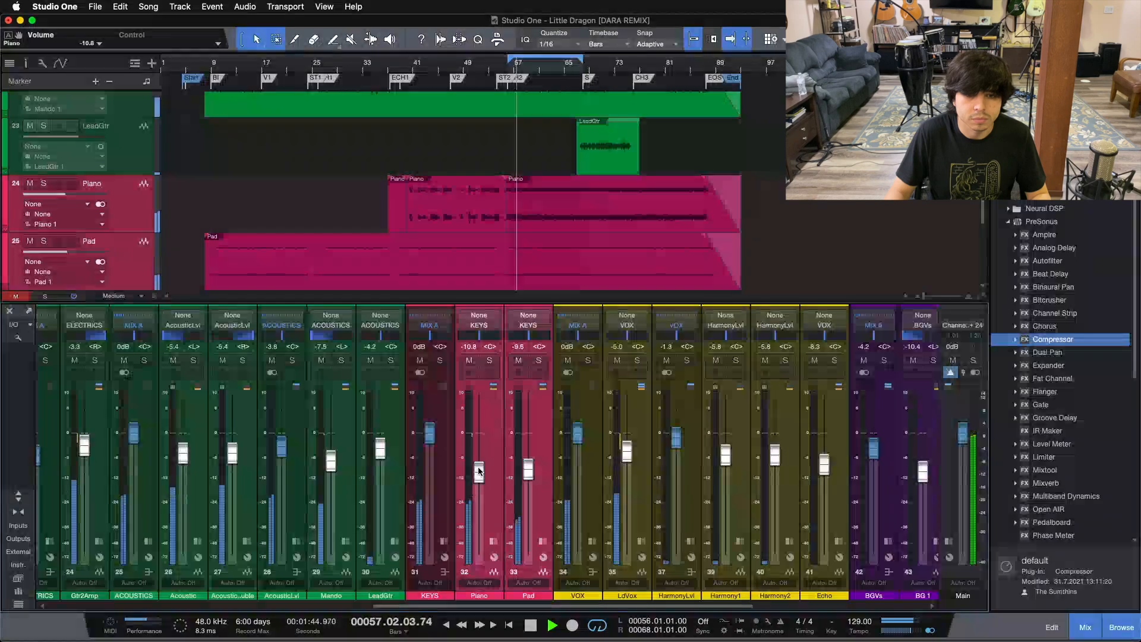
{"action": "scroll", "coordinate": [478, 471], "scroll_direction": "down", "scroll_amount": 2}
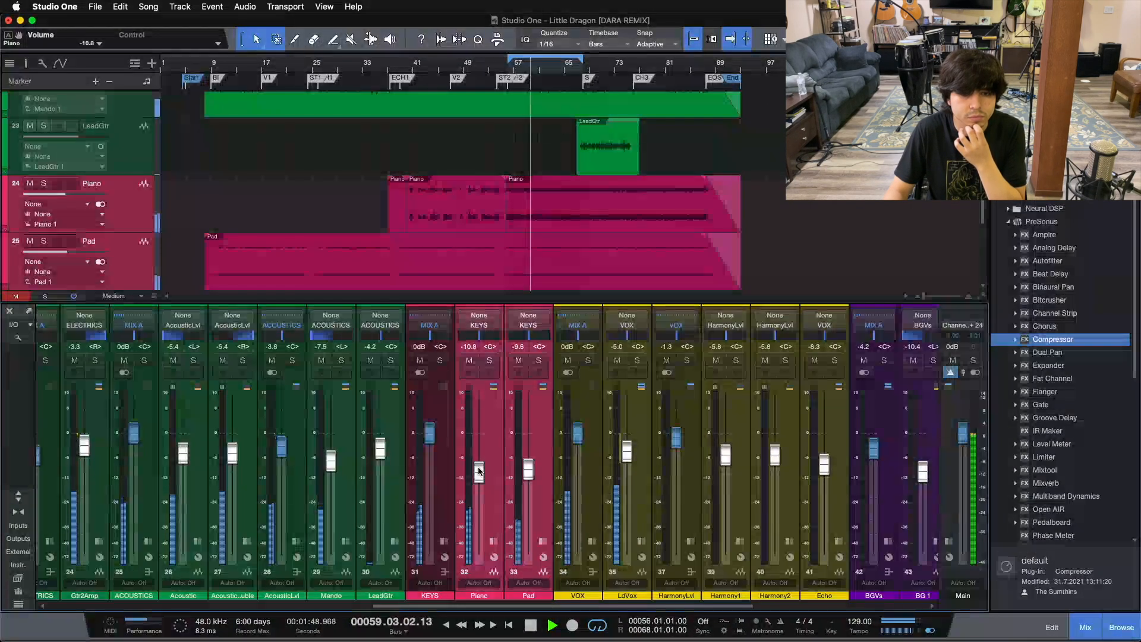
{"action": "scroll", "coordinate": [479, 472], "scroll_direction": "up", "scroll_amount": 3}
{"action": "scroll", "coordinate": [478, 472], "scroll_direction": "up", "scroll_amount": 3}
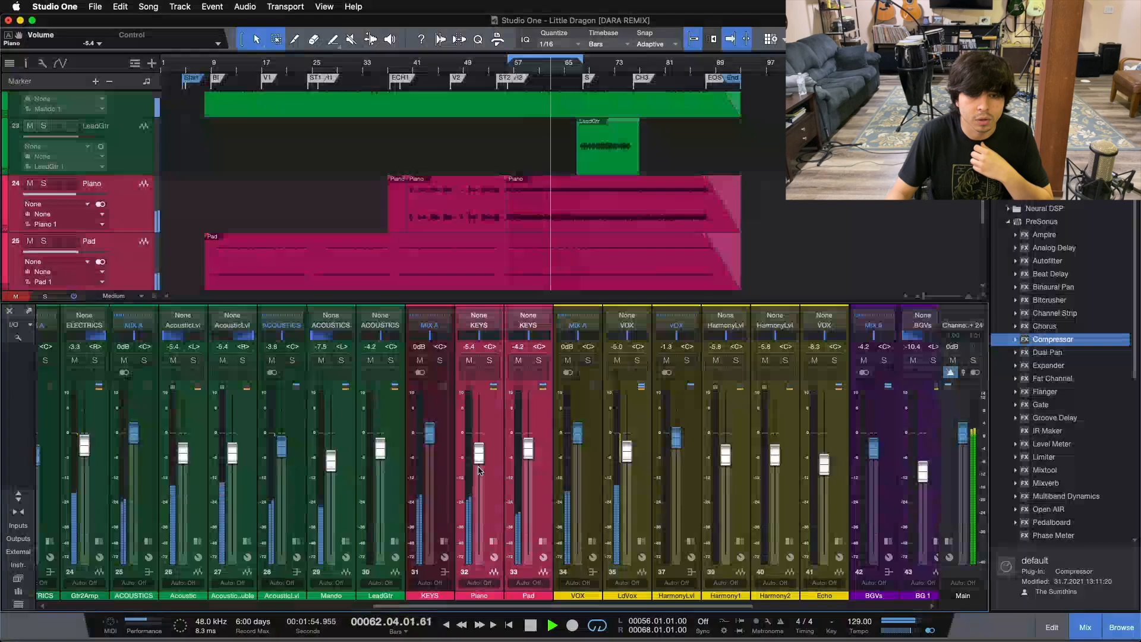
{"action": "scroll", "coordinate": [479, 471], "scroll_direction": "down", "scroll_amount": 1}
{"action": "scroll", "coordinate": [479, 471], "scroll_direction": "up", "scroll_amount": 1}
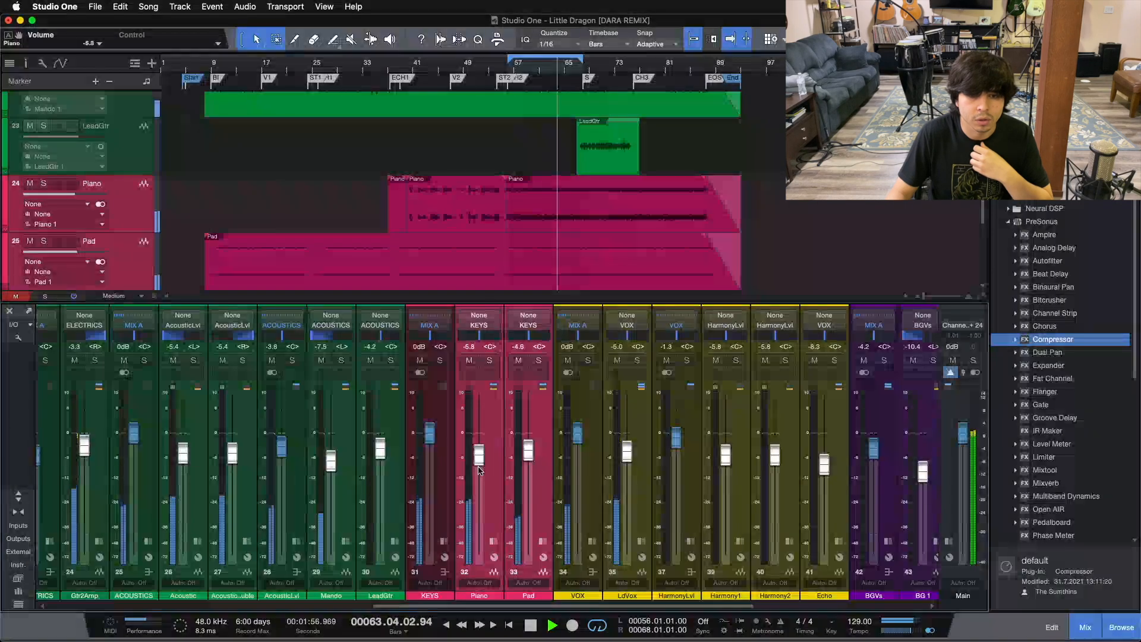
{"action": "scroll", "coordinate": [479, 471], "scroll_direction": "down", "scroll_amount": 2}
{"action": "scroll", "coordinate": [479, 470], "scroll_direction": "up", "scroll_amount": 2}
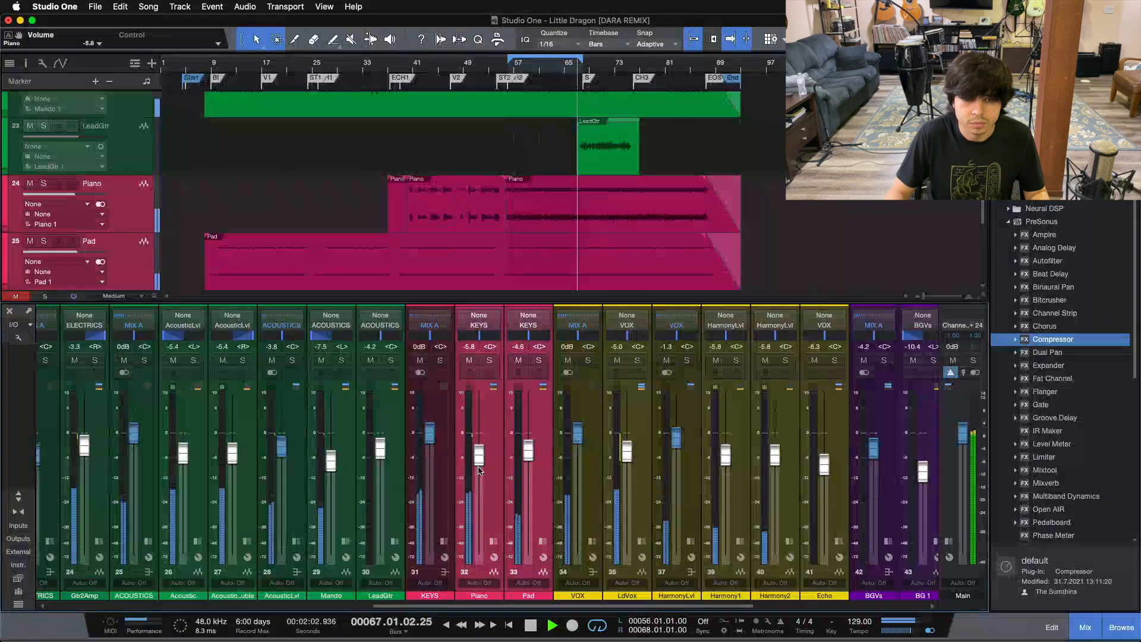
Lower the Piano and Pad faders to -10.8 dB and -9.6 dB, and undo all the KEYS, Piano and Pad level changes
{"action": "scroll", "coordinate": [479, 471], "scroll_direction": "down", "scroll_amount": 7}
{"action": "scroll", "coordinate": [478, 471], "scroll_direction": "down", "scroll_amount": 4}
{"action": "scroll", "coordinate": [479, 471], "scroll_direction": "up", "scroll_amount": 2}
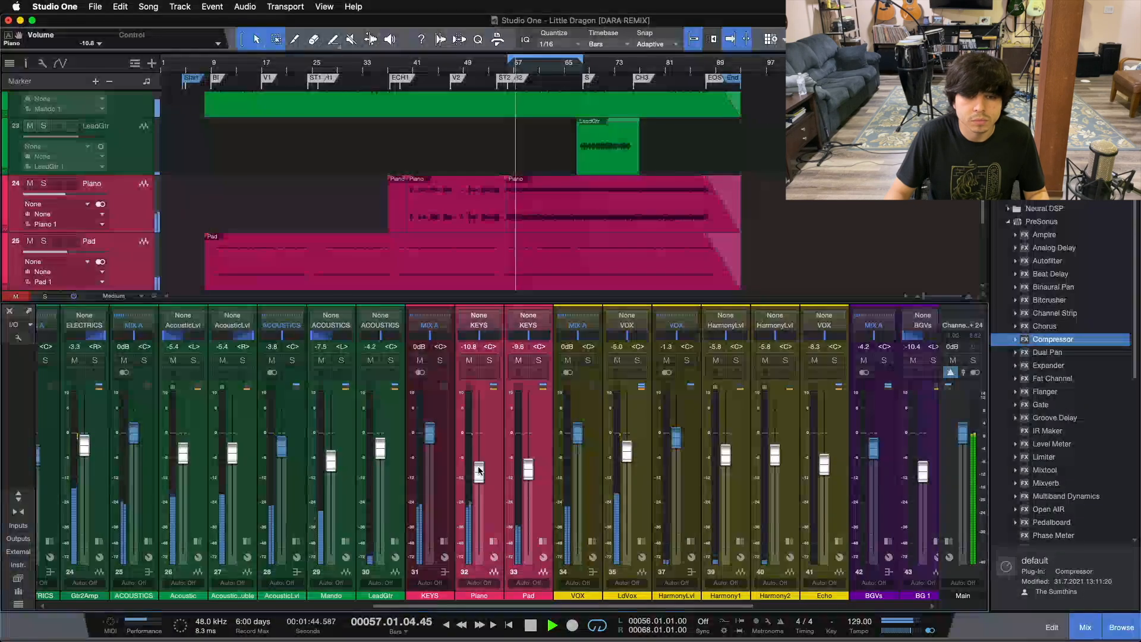
{"action": "scroll", "coordinate": [478, 471], "scroll_direction": "down", "scroll_amount": 2}
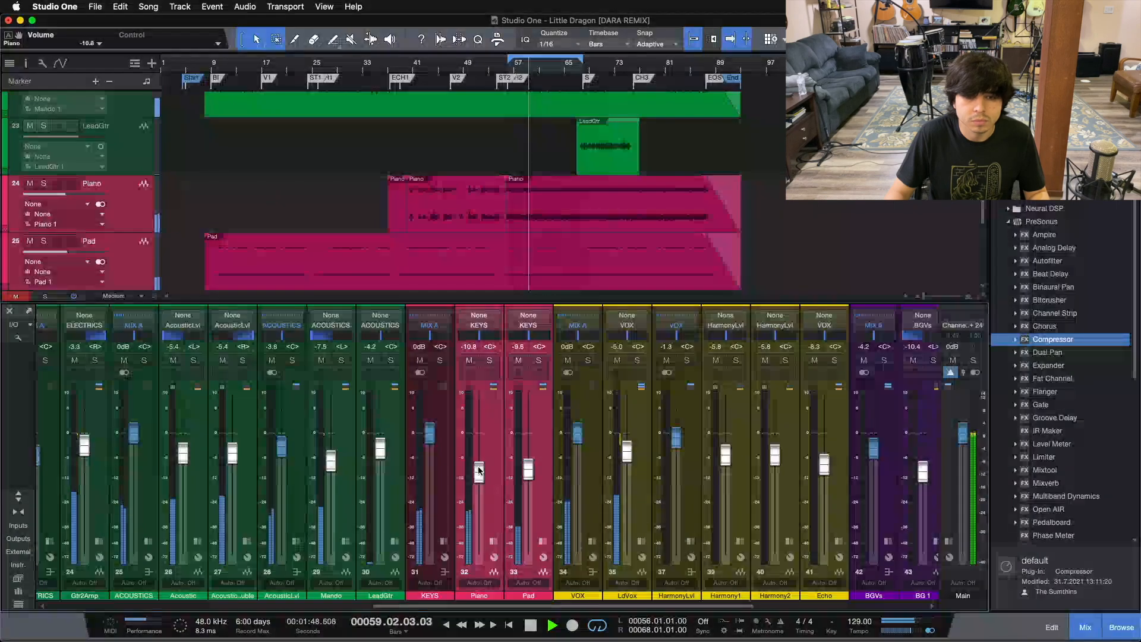
{"action": "scroll", "coordinate": [479, 470], "scroll_direction": "up", "scroll_amount": 10}
{"action": "key", "text": "super+z"}
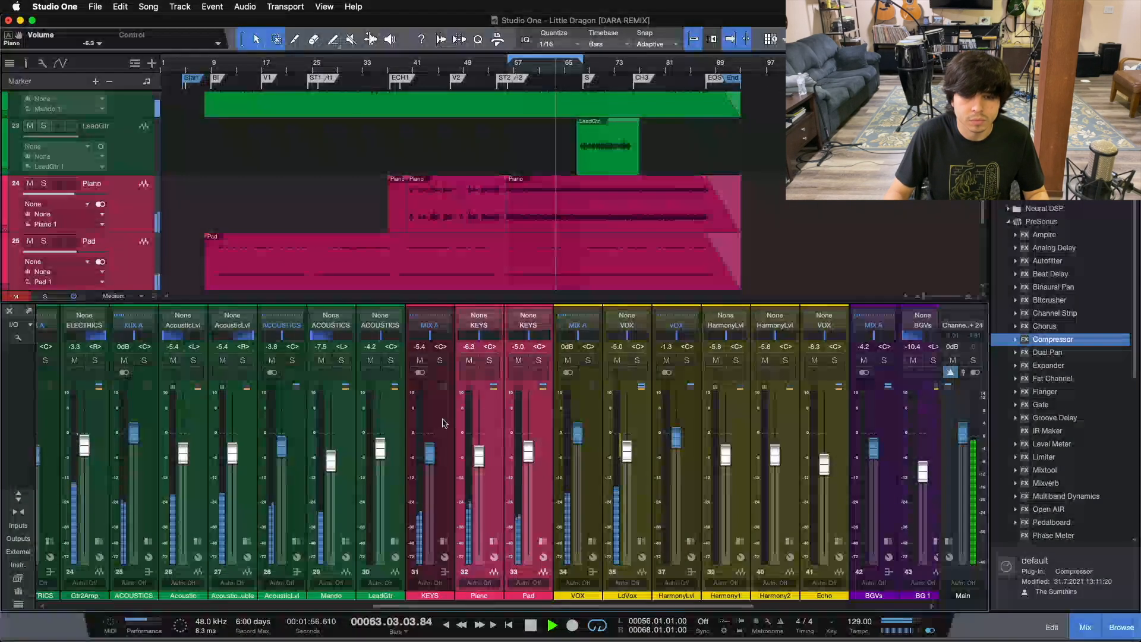
Look across the console from the drums to the reverb and mix buses during playback, and stop the song
{"action": "left_click_drag", "start_coordinate": [442, 606], "coordinate": [144, 603]}
{"action": "scroll", "coordinate": [393, 506], "scroll_direction": "right", "scroll_amount": 15}
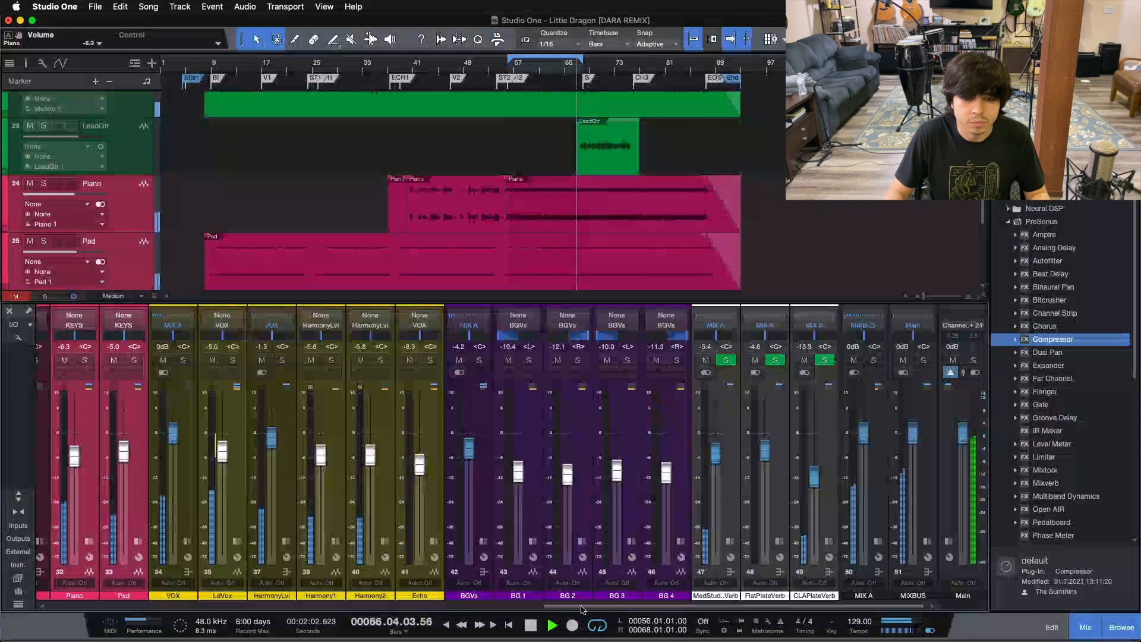
{"action": "left_click_drag", "start_coordinate": [576, 606], "coordinate": [517, 606]}
{"action": "key", "text": "space"}
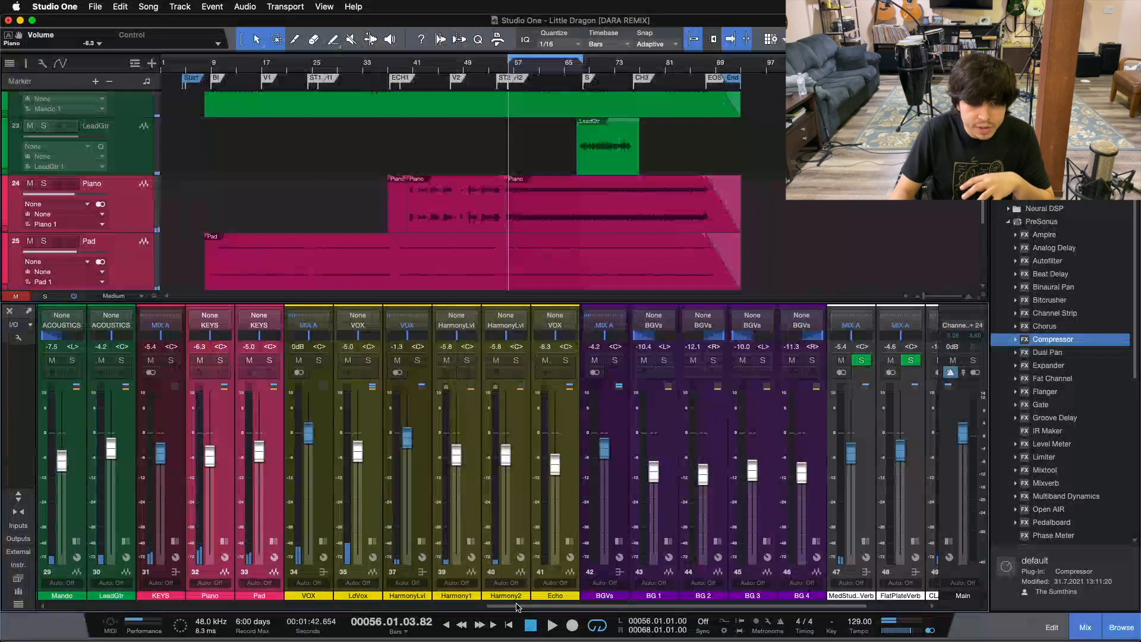
{"action": "scroll", "coordinate": [449, 516], "scroll_direction": "left", "scroll_amount": 3}
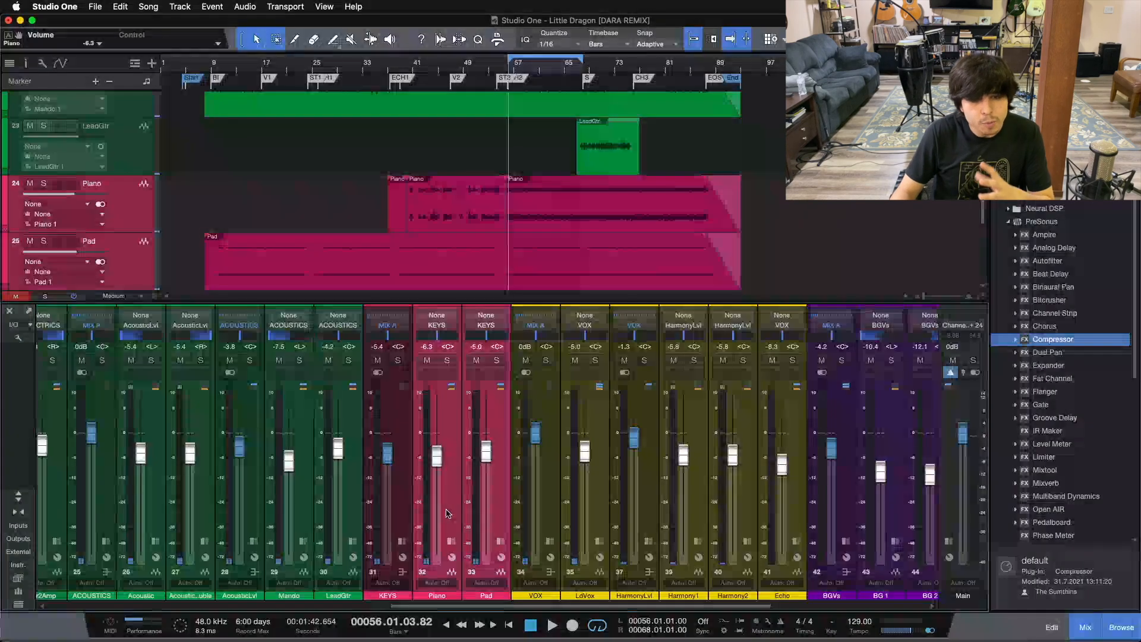
Select the KEYS bus, Piano, Pad, VOX bus and HarmonyLvl channels one after another to compare their fader levels
{"action": "left_click", "coordinate": [397, 495]}
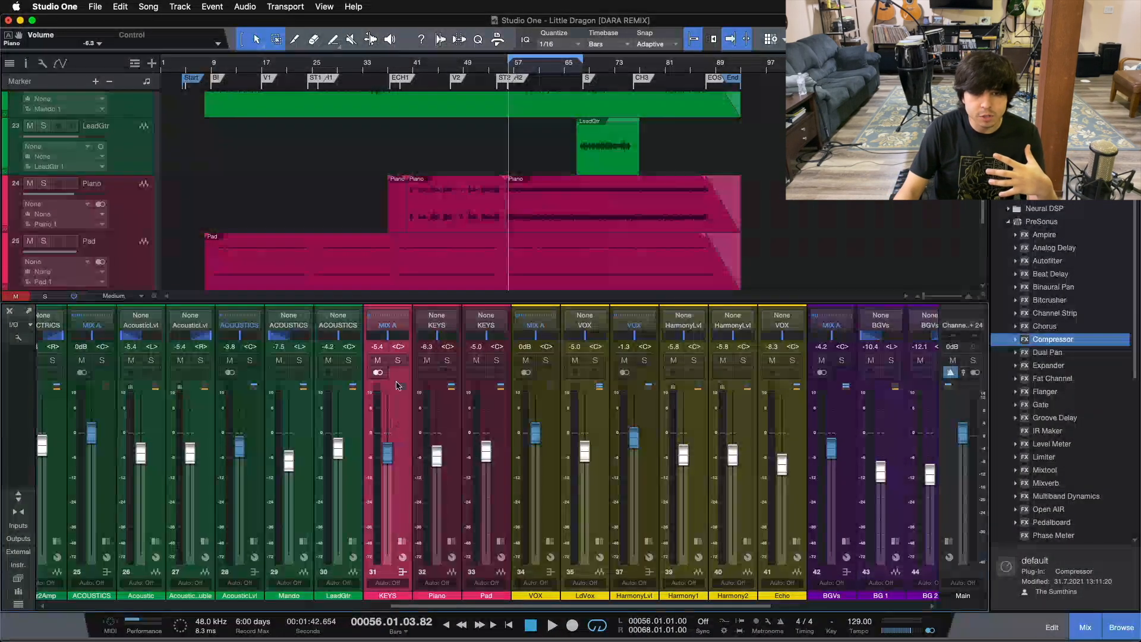
{"action": "left_click", "coordinate": [439, 511]}
{"action": "left_click", "coordinate": [492, 505]}
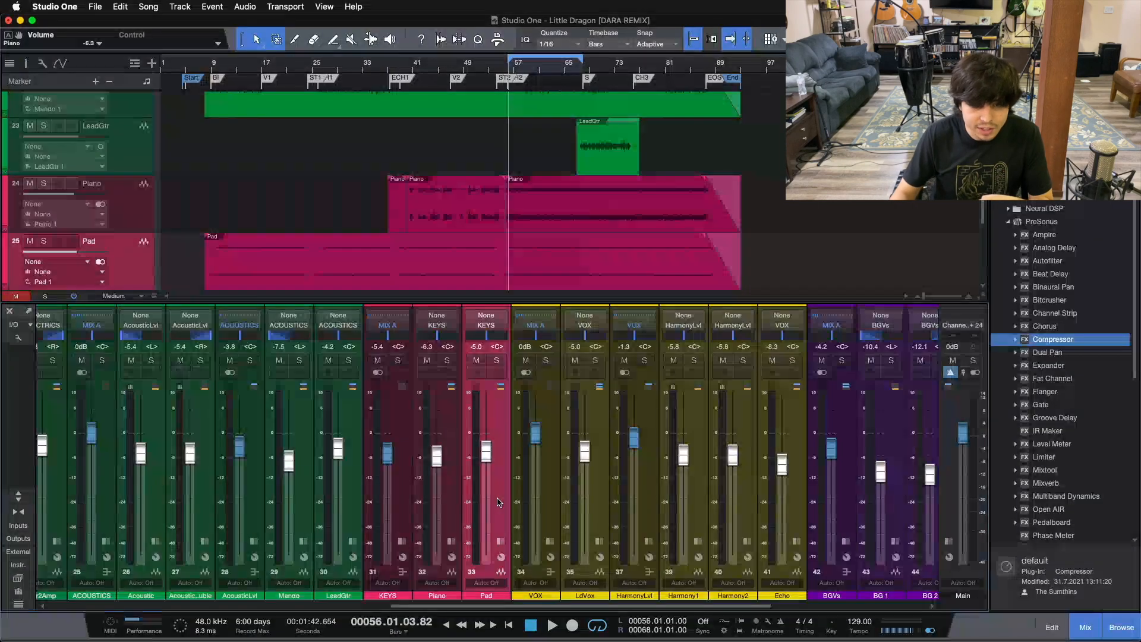
{"action": "left_click", "coordinate": [550, 492]}
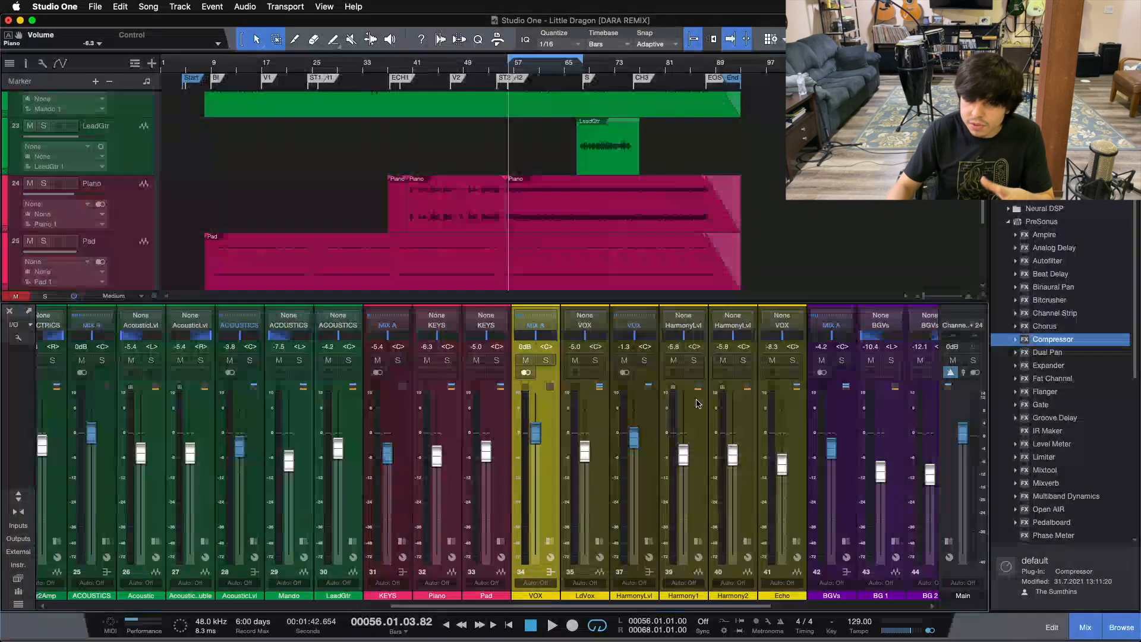
{"action": "left_click", "coordinate": [650, 413]}
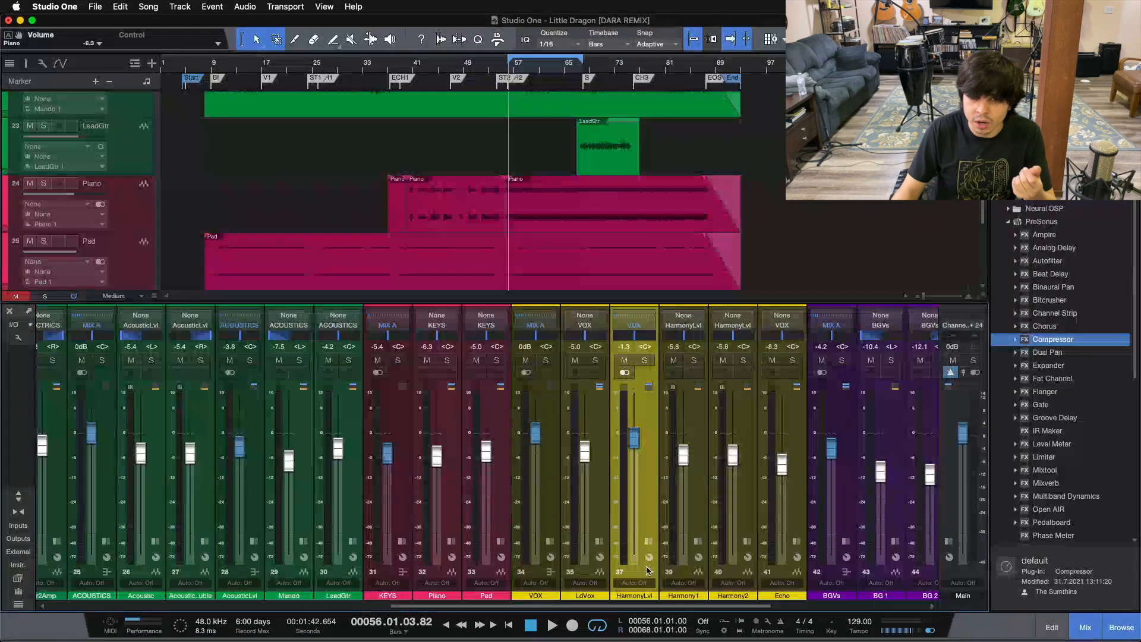
Select the DRUMS bus to inspect its fader, and select all drum and percussion channels from Kick through Tambo
{"action": "left_click_drag", "start_coordinate": [542, 606], "coordinate": [354, 607]}
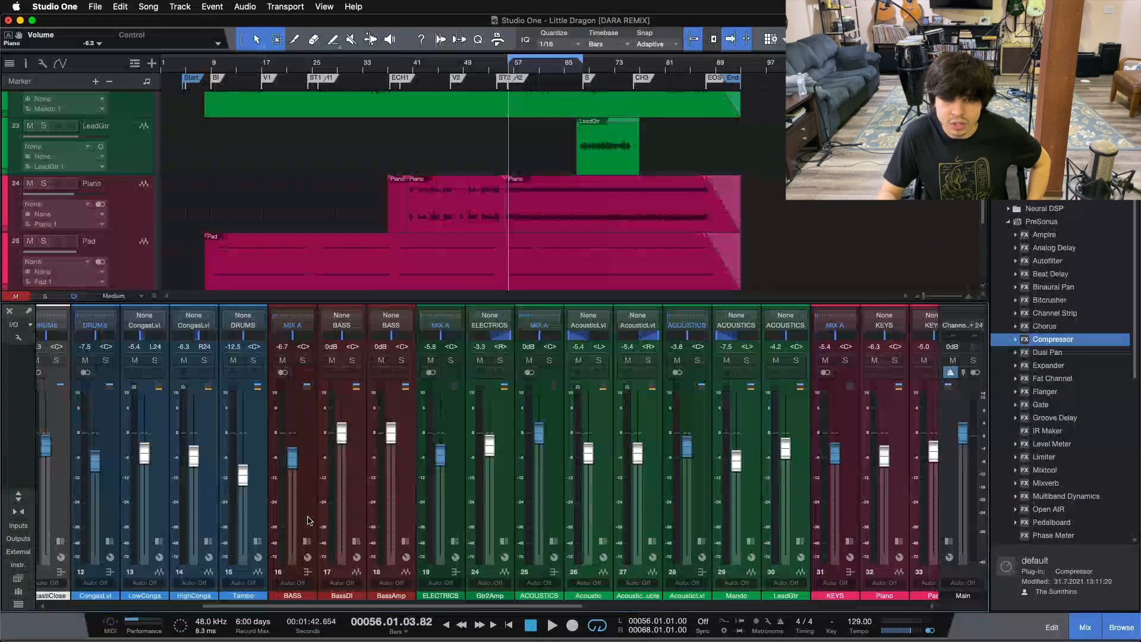
{"action": "scroll", "coordinate": [72, 504], "scroll_direction": "left", "scroll_amount": 10}
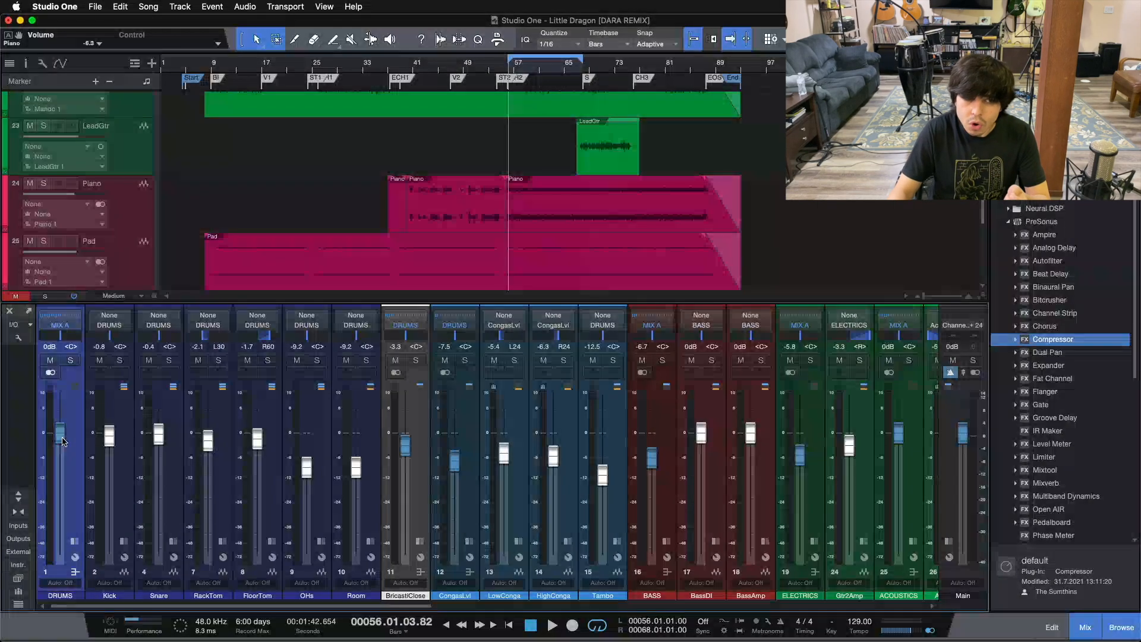
{"action": "mouse_move", "coordinate": [64, 456]}
{"action": "left_mouse_down"}
{"action": "mouse_move", "coordinate": [61, 419]}
{"action": "mouse_move", "coordinate": [62, 454]}
{"action": "left_mouse_up"}
{"action": "left_click", "coordinate": [62, 454], "text": "alt"}
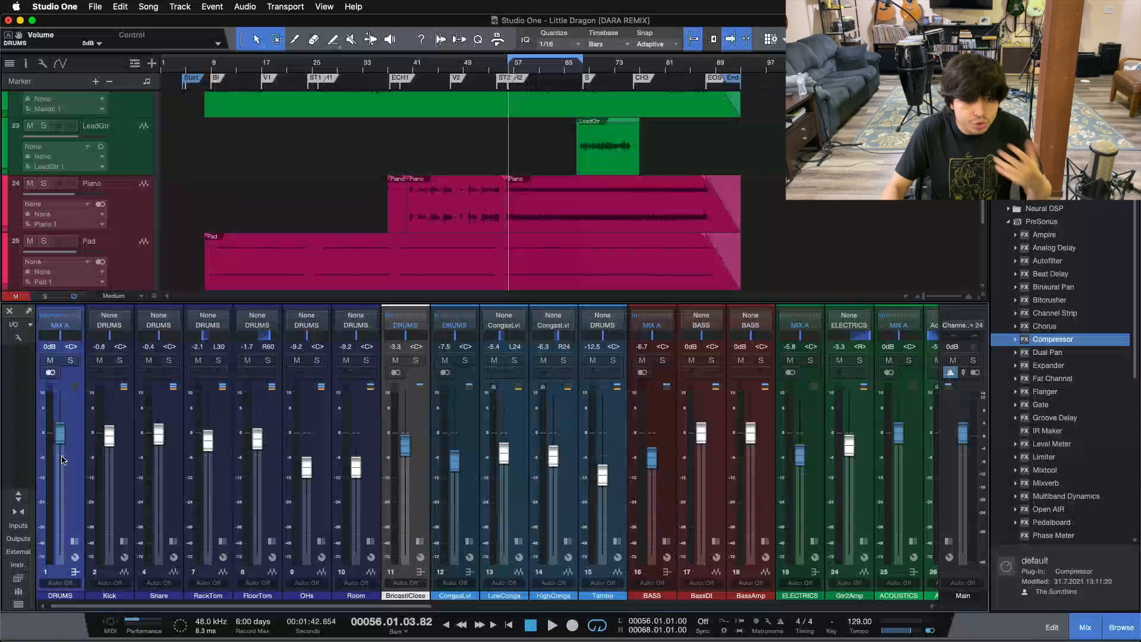
{"action": "left_click", "coordinate": [123, 462]}
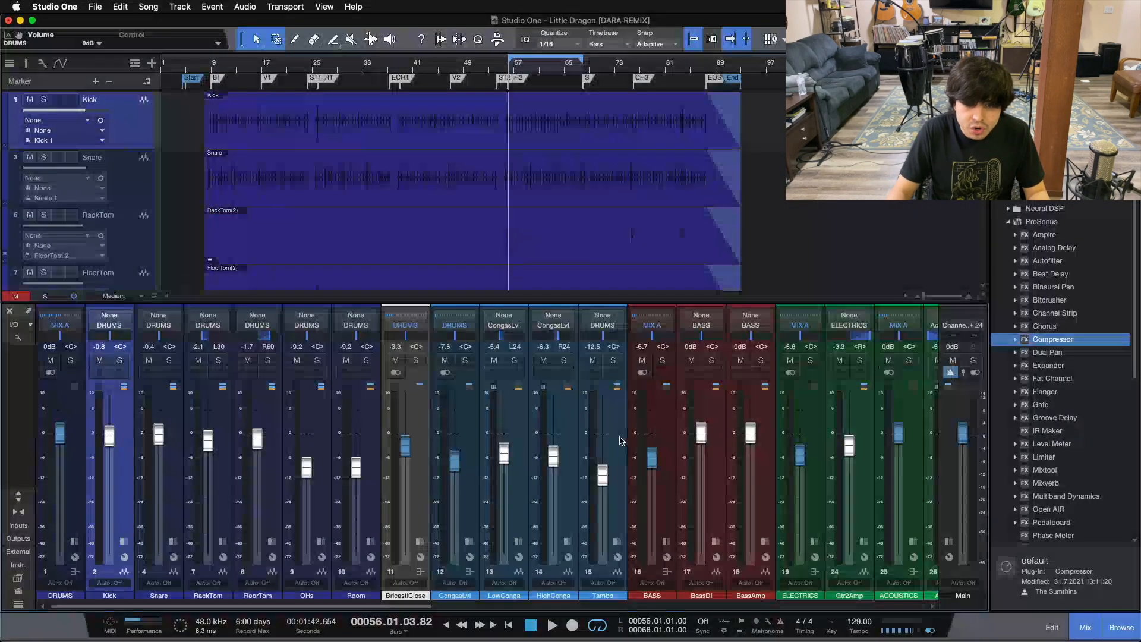
{"action": "left_click", "coordinate": [546, 458]}
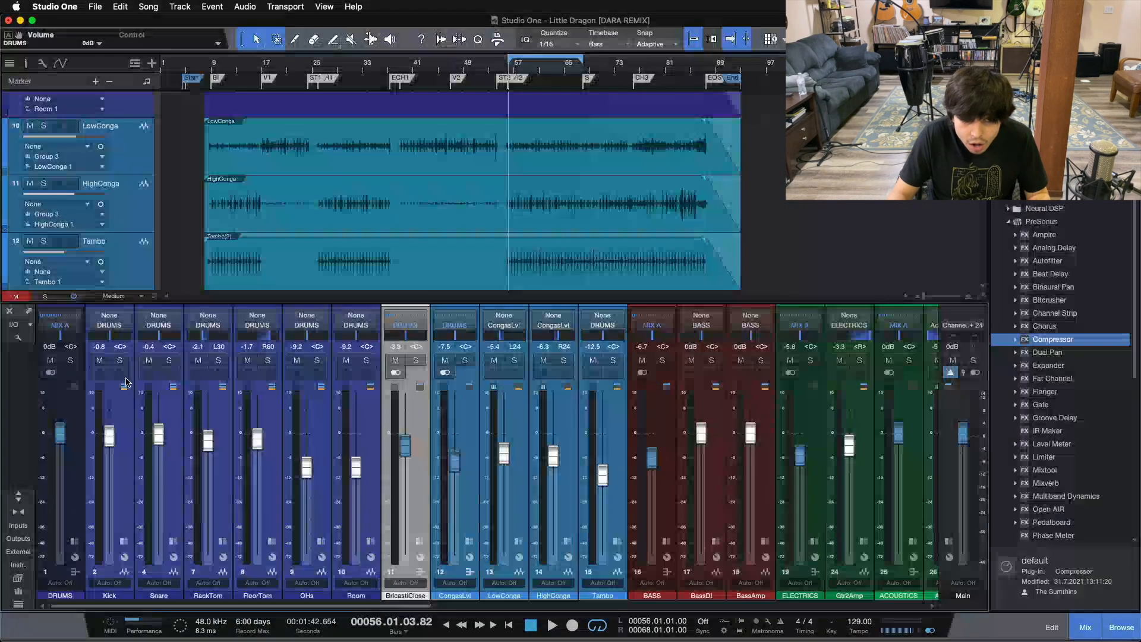
Recheck the DRUMS bus fader, and select the Tambo channel and its clip in the arrangement
{"action": "left_click", "coordinate": [72, 478]}
{"action": "left_click_drag", "start_coordinate": [65, 448], "coordinate": [63, 429]}
{"action": "left_click", "coordinate": [63, 449], "text": "alt"}
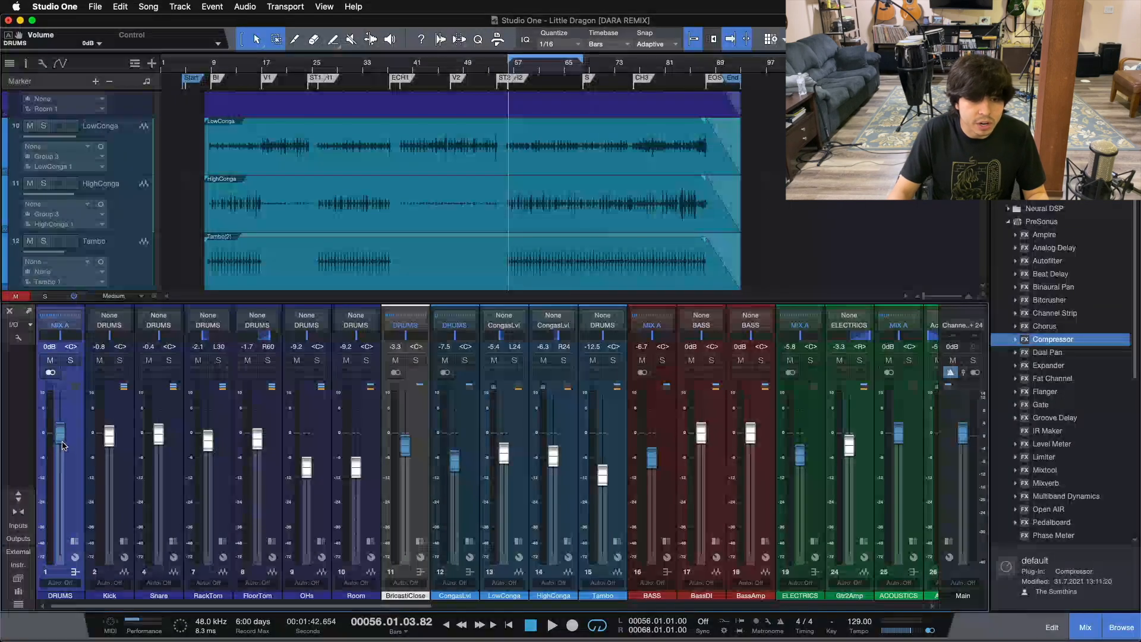
{"action": "left_click_drag", "start_coordinate": [367, 610], "coordinate": [441, 610]}
{"action": "left_click", "coordinate": [440, 451]}
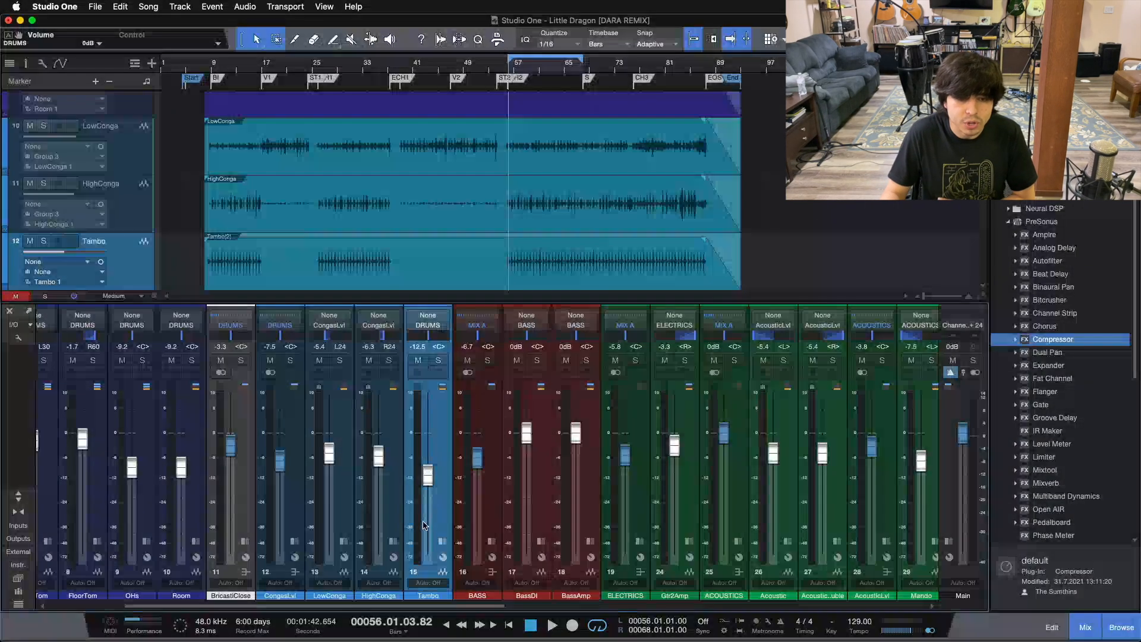
{"action": "left_click", "coordinate": [454, 249]}
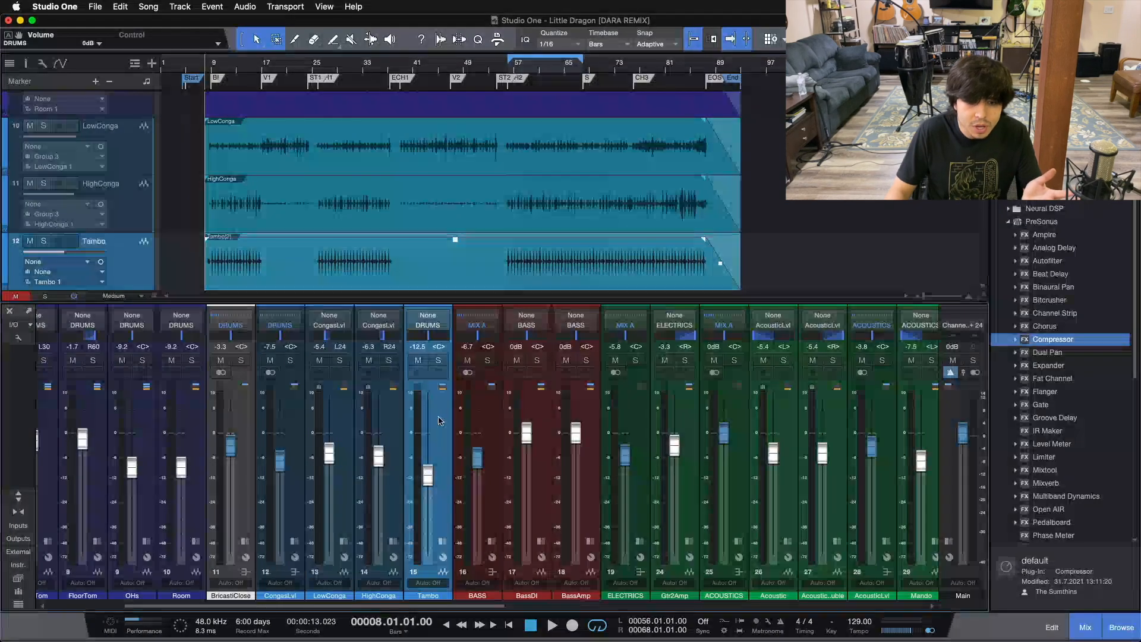
Compare the fader levels from the percussion across to the vocals, and select the double acoustic and Acoustic channels
{"action": "left_click_drag", "start_coordinate": [424, 606], "coordinate": [470, 606]}
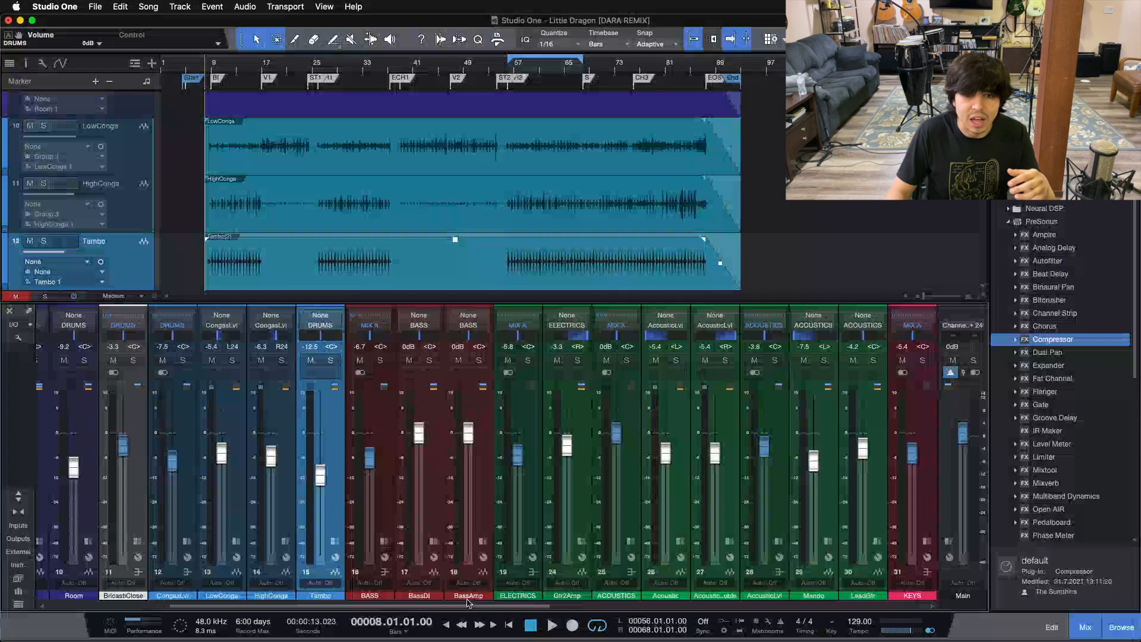
{"action": "left_click_drag", "start_coordinate": [398, 607], "coordinate": [424, 606]}
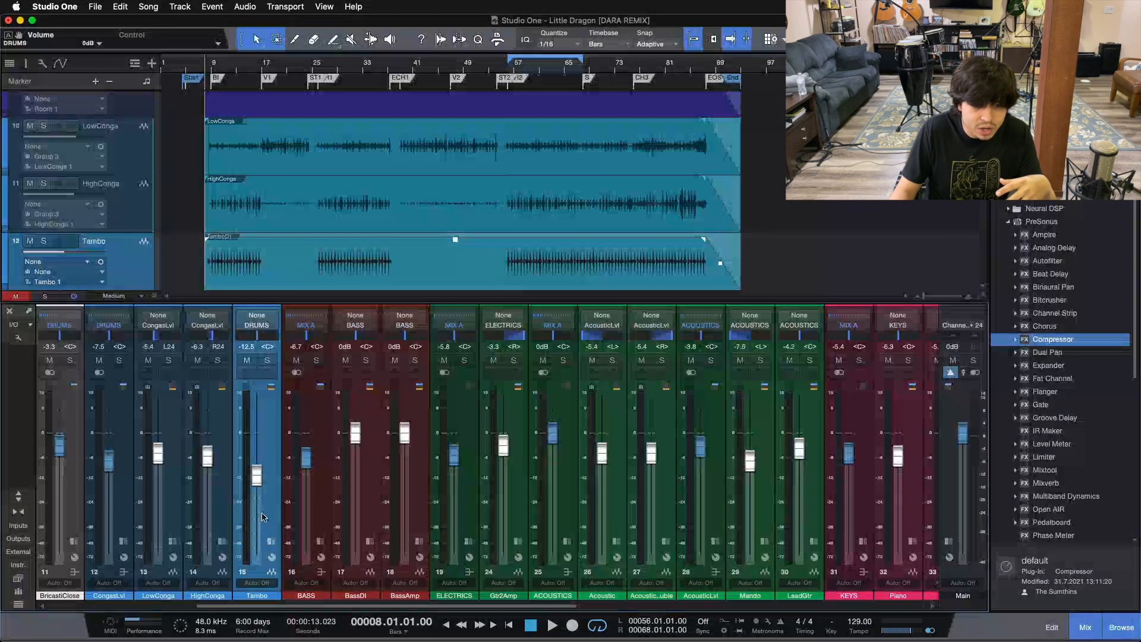
{"action": "left_click_drag", "start_coordinate": [381, 605], "coordinate": [520, 584]}
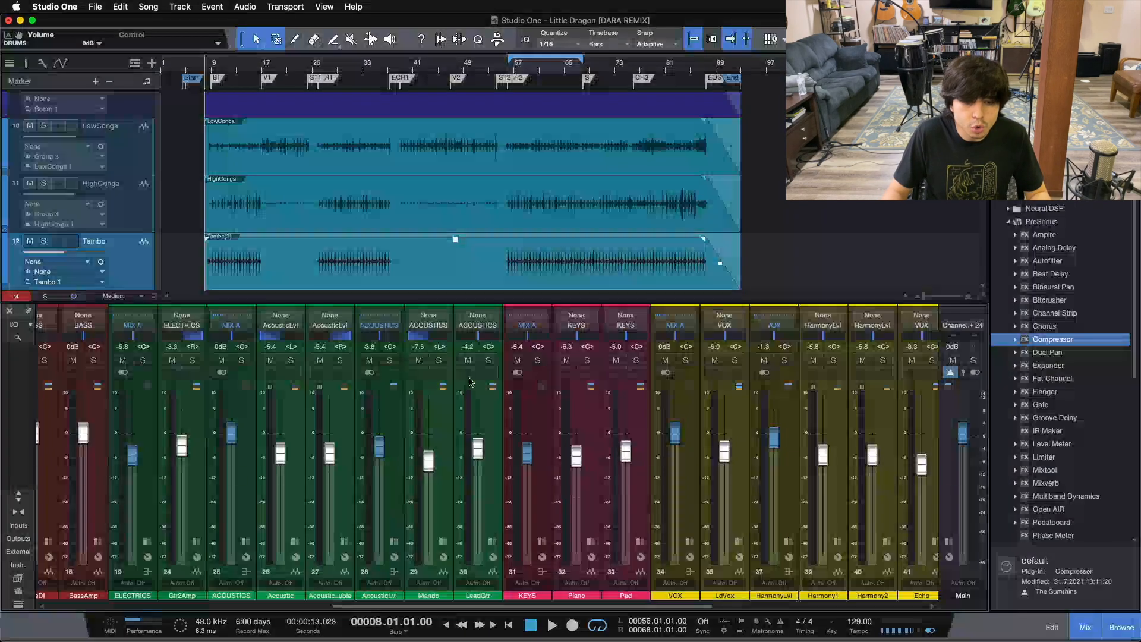
{"action": "left_click", "coordinate": [339, 479]}
{"action": "left_click", "coordinate": [293, 480]}
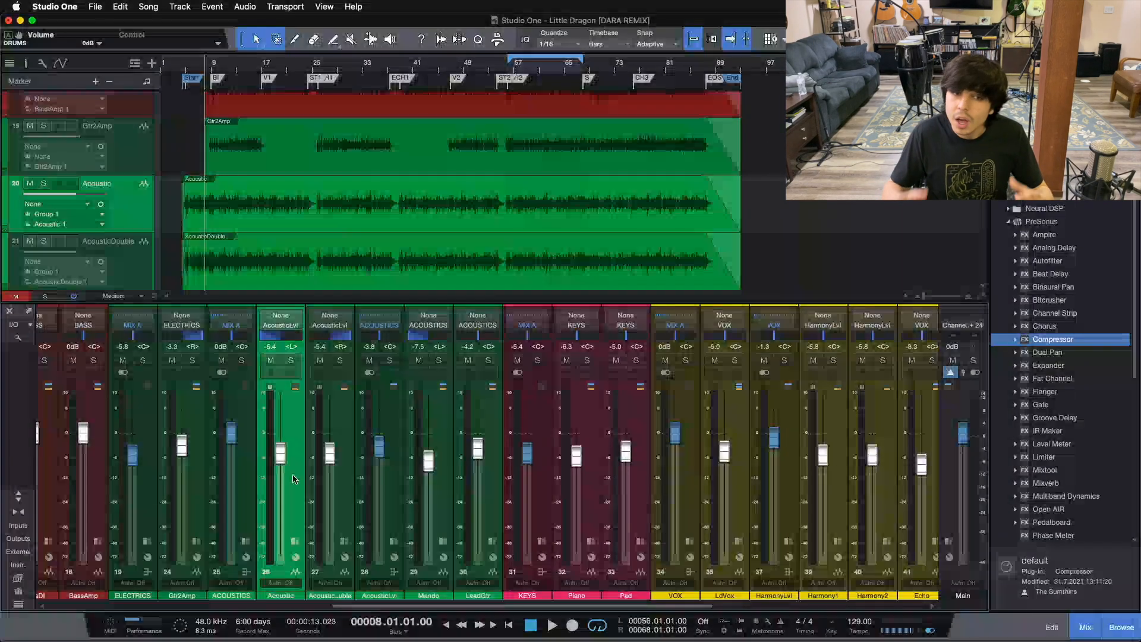